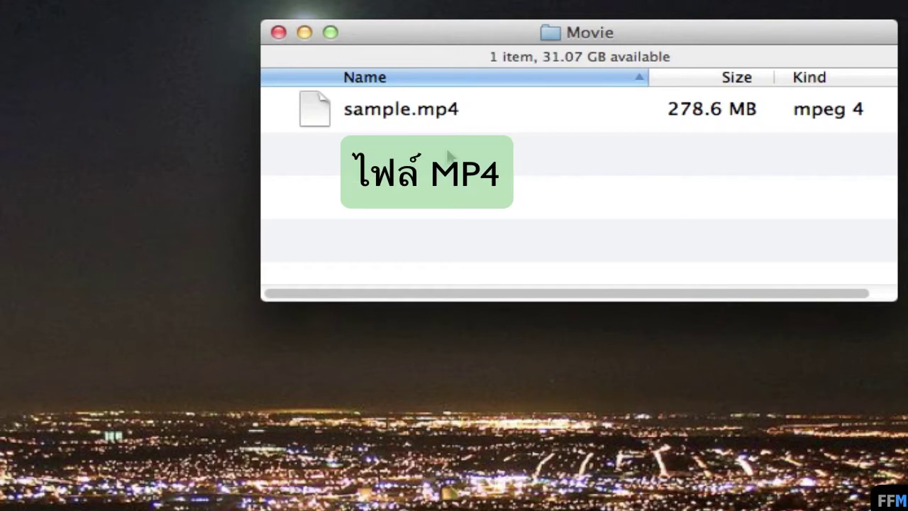
Review VideoSpec's parameter preferences and load sample.mp4 from the Movie folder for analysis
click(495, 115)
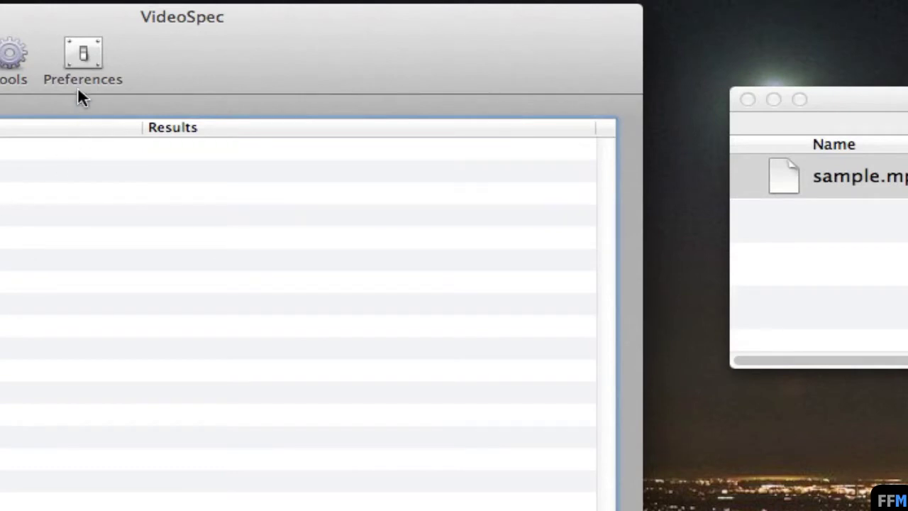
click(80, 55)
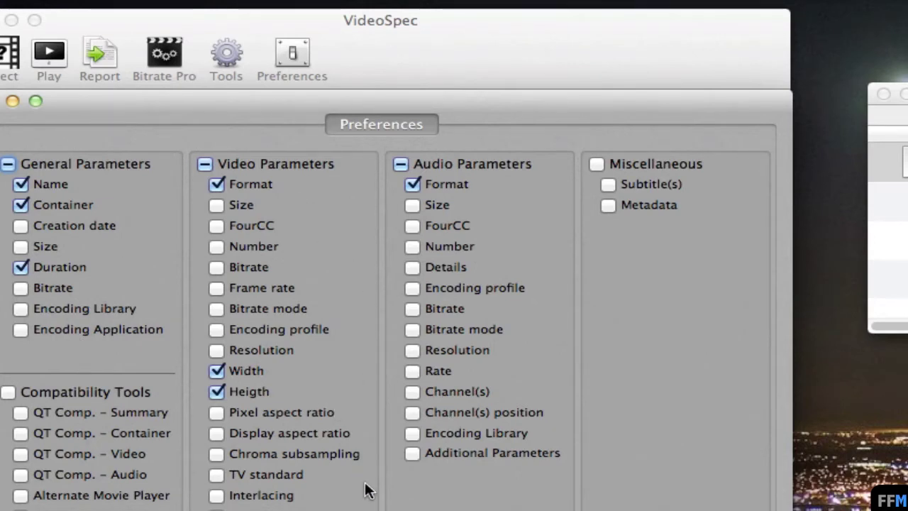
key(Return)
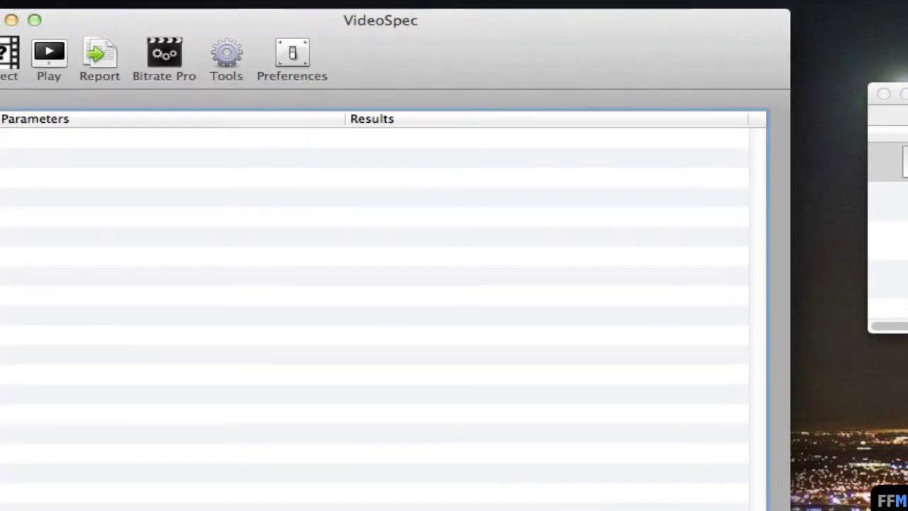
drag(756, 164, 411, 273)
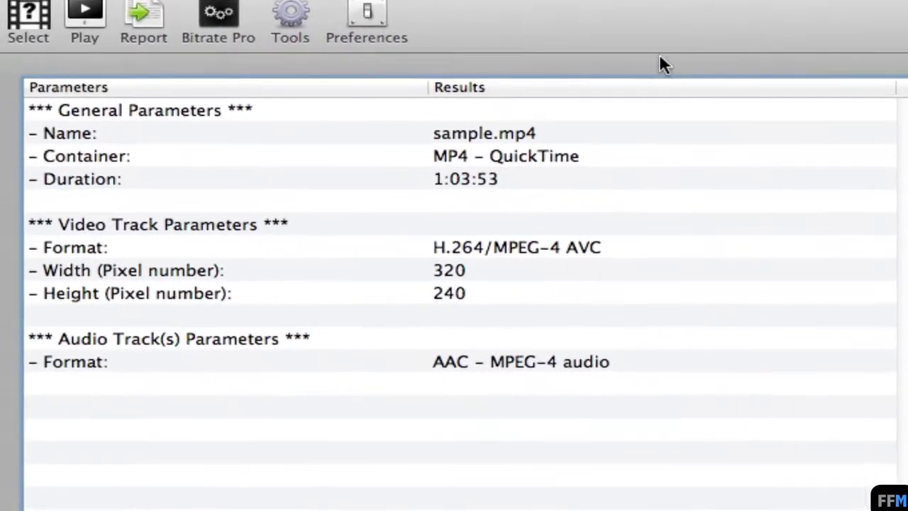
Examine the container, duration, video format, pixel width and height, and audio format of sample.mp4
click(178, 161)
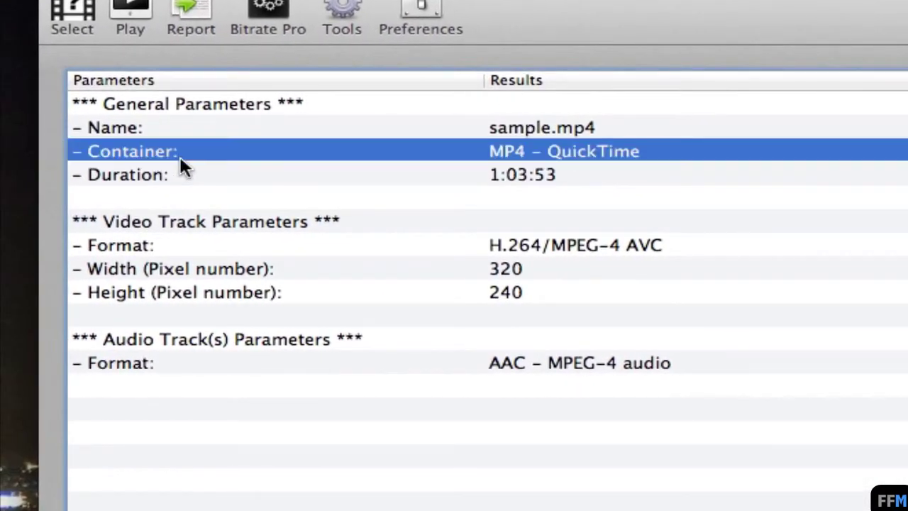
click(225, 181)
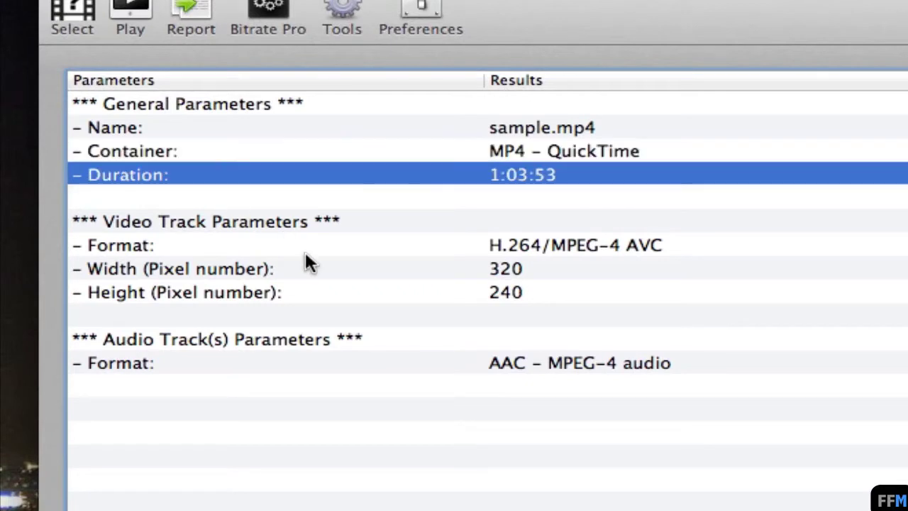
click(340, 257)
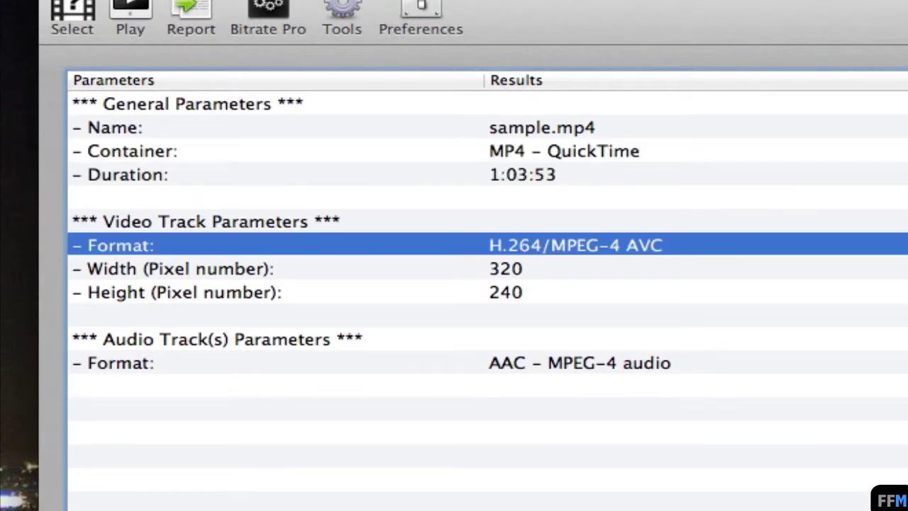
click(180, 269)
click(184, 292)
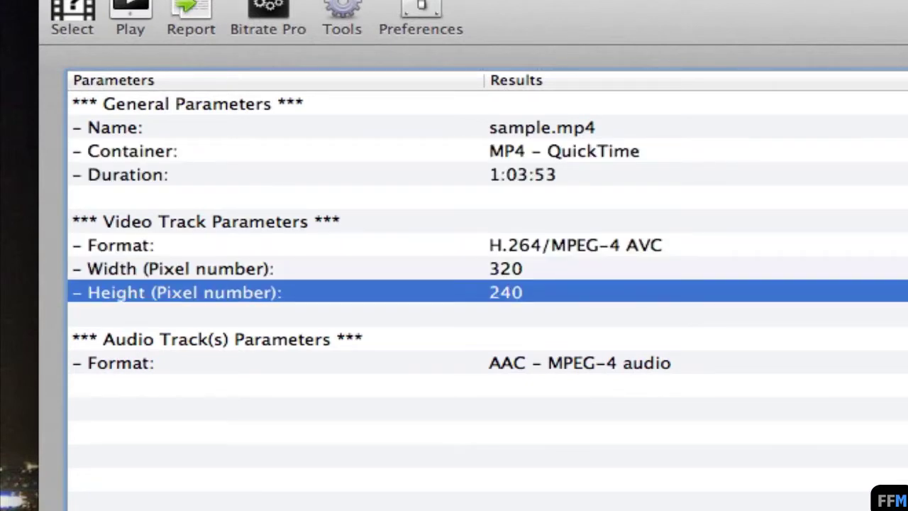
click(121, 363)
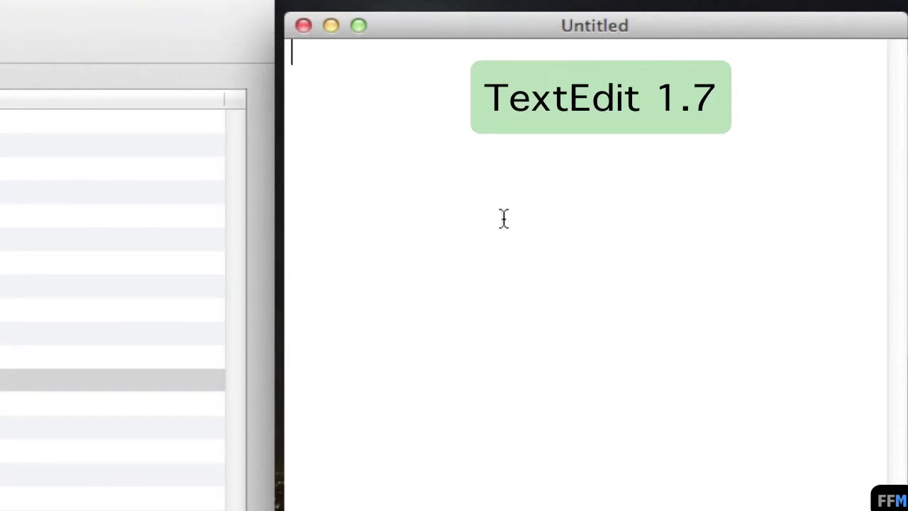
In TextEdit, save the blank untitled document as Chapter.txt in the Chapter folder
key(super+s)
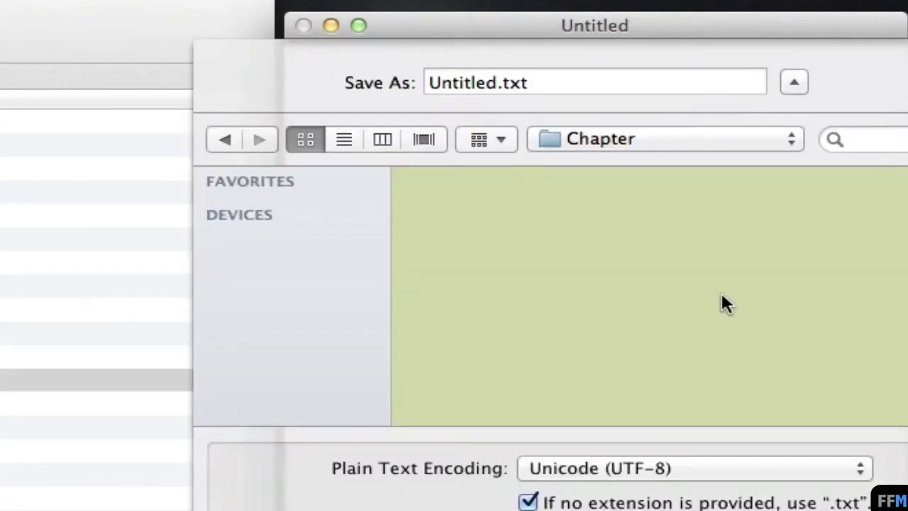
click(499, 82)
key(BackSpace)
key(BackSpace)
key(BackSpace)
key(BackSpace)
key(BackSpace)
key(BackSpace)
key(BackSpace)
key(BackSpace)
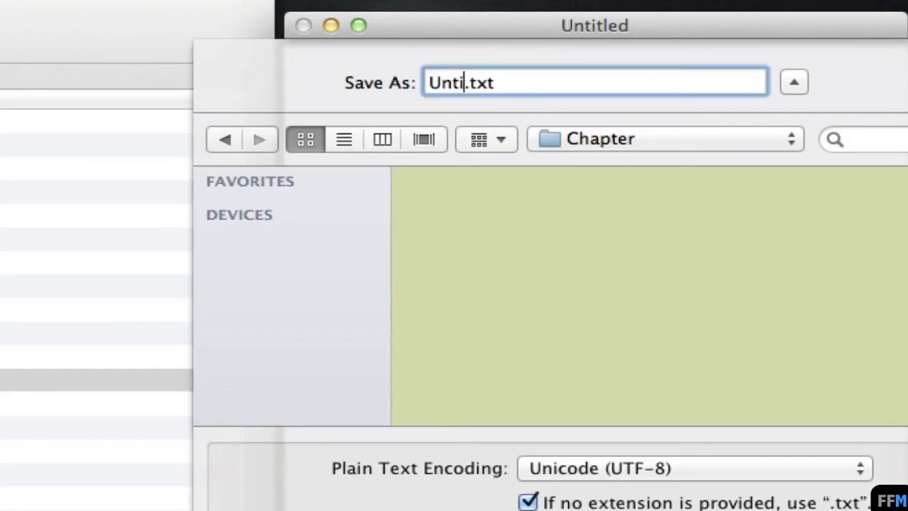
text(Chapter)
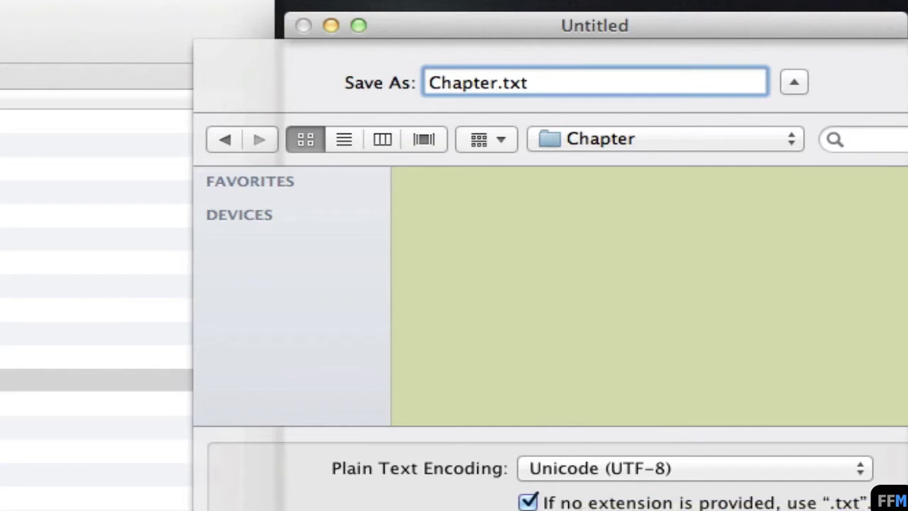
key(Return)
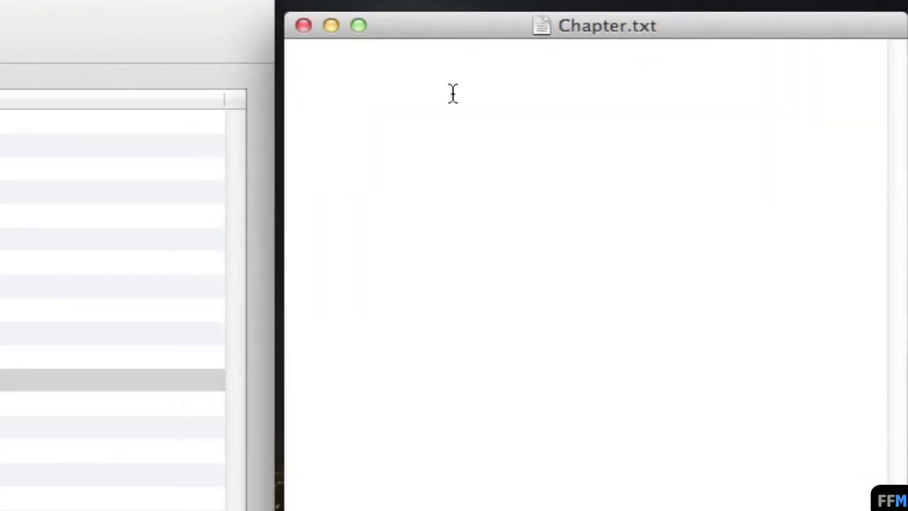
Enter CHAPTER01= as the first line of Chapter.txt
text(CHAP)
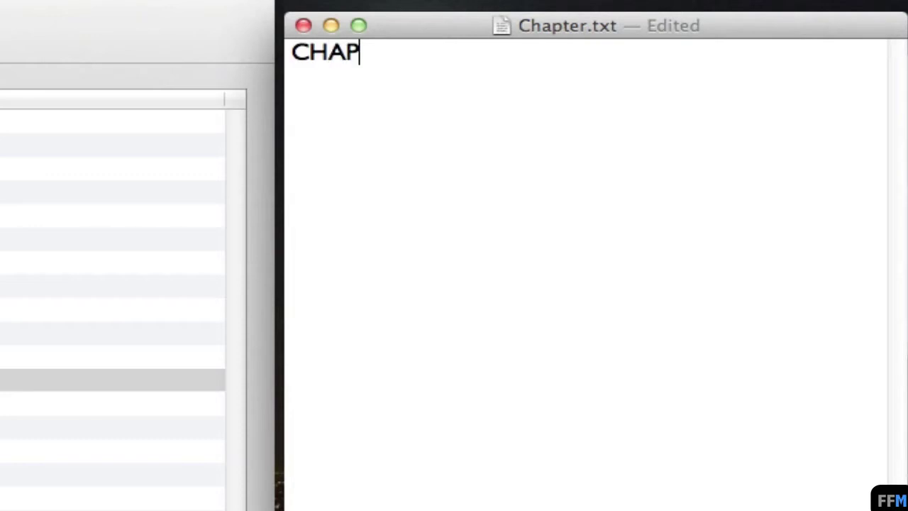
text(TER)
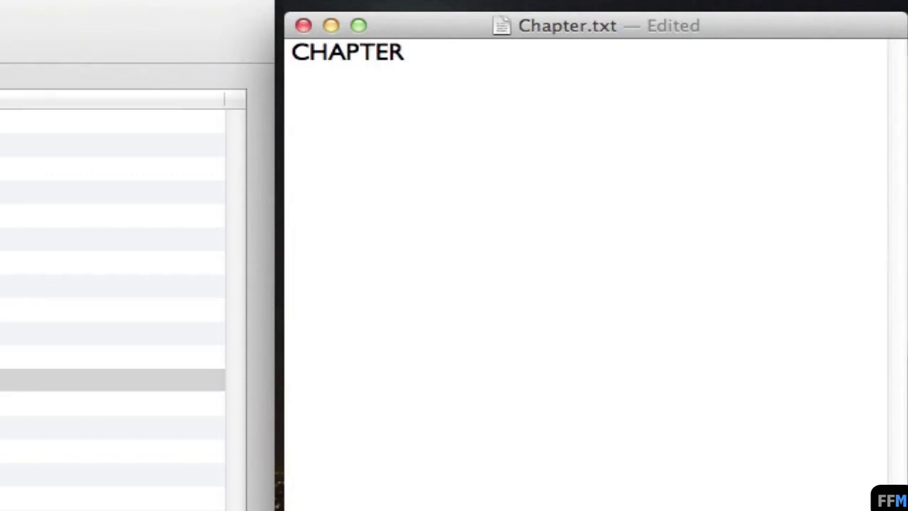
text(01=)
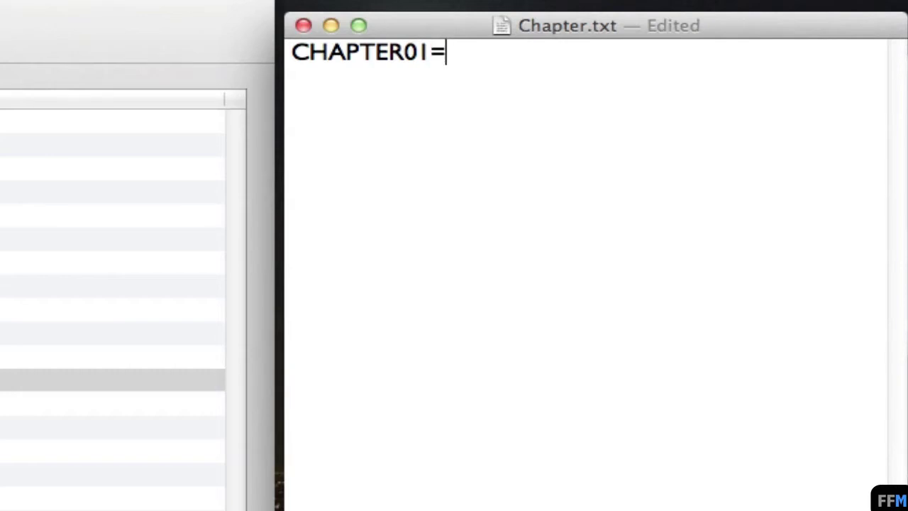
Copy CHAPTER01 onto a second line and complete that line as CHAPTER01NAME=
drag(430, 52, 293, 52)
right_click(353, 53)
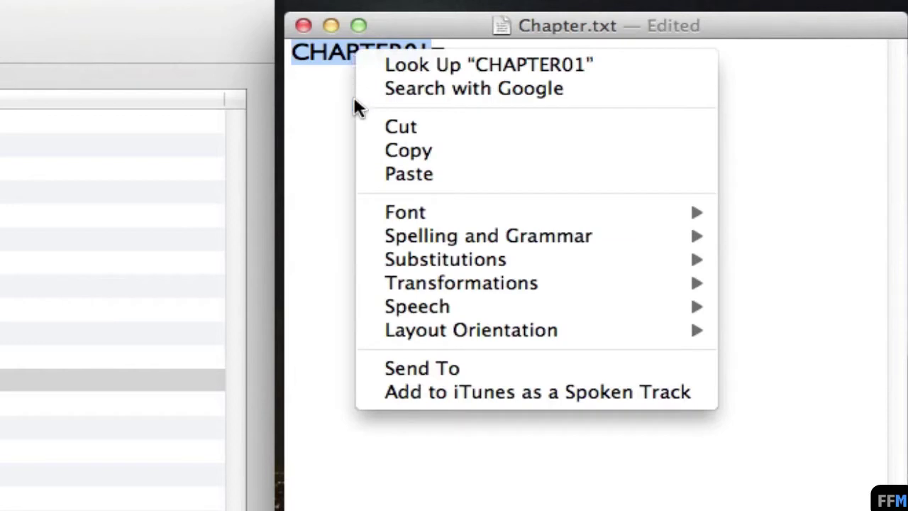
click(364, 150)
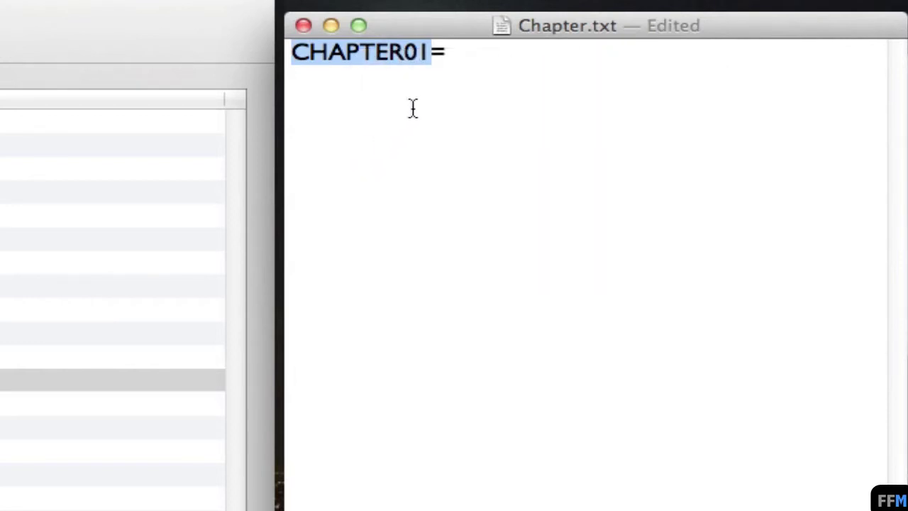
click(477, 57)
key(Return)
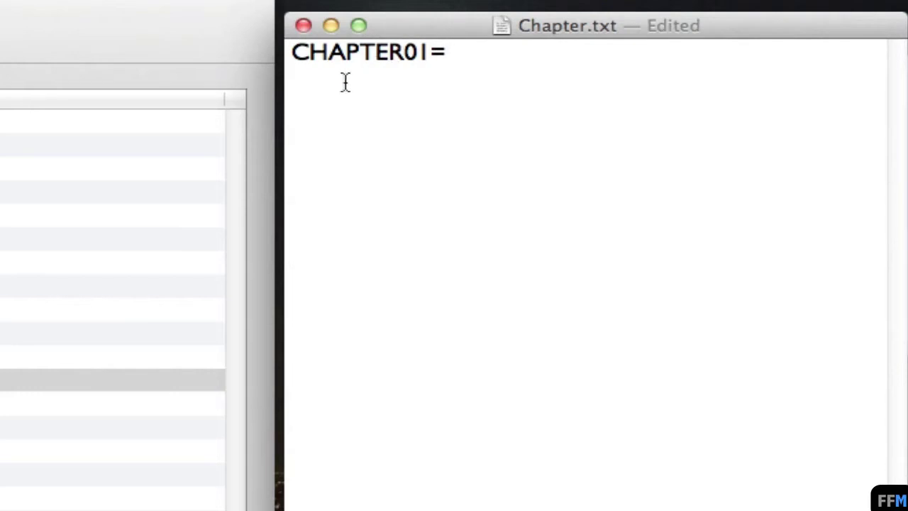
right_click(314, 78)
click(326, 142)
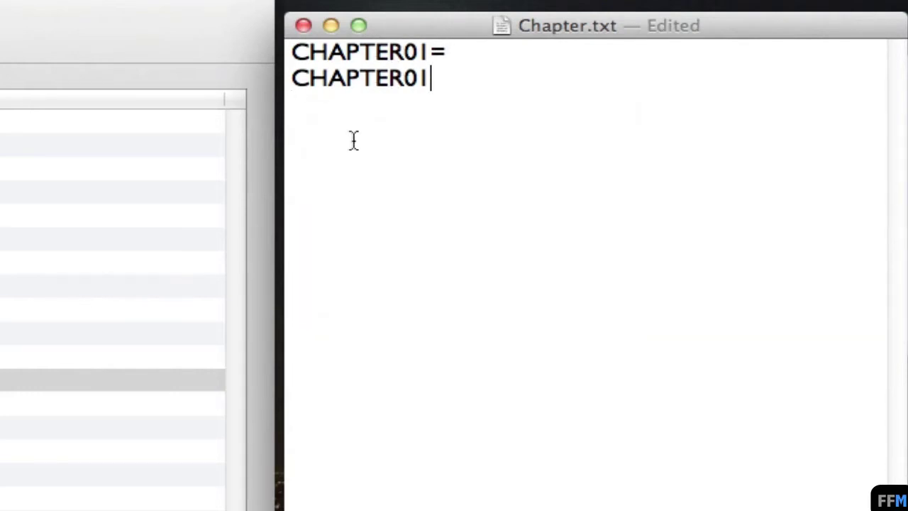
text(NAME)
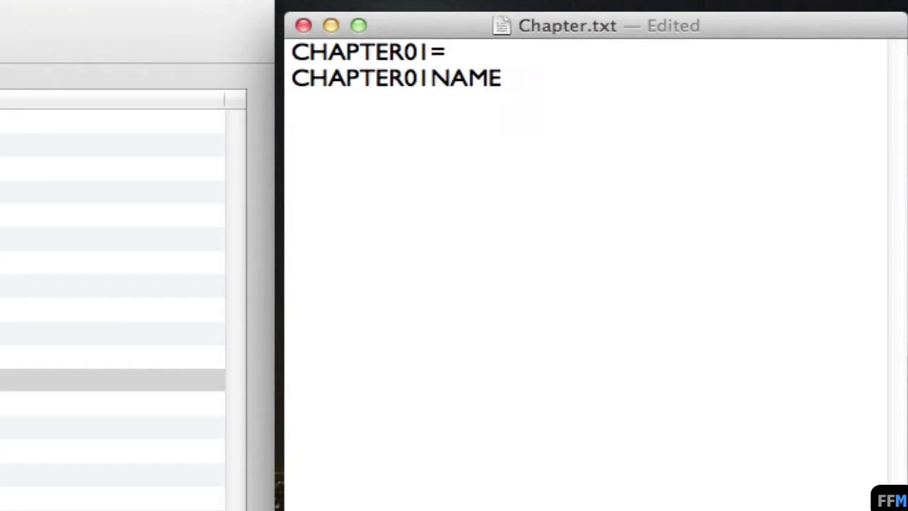
text(=)
Duplicate the two chapter 01 lines below and renumber the copies as CHAPTER02= and CHAPTER02NAME=
drag(527, 78, 294, 52)
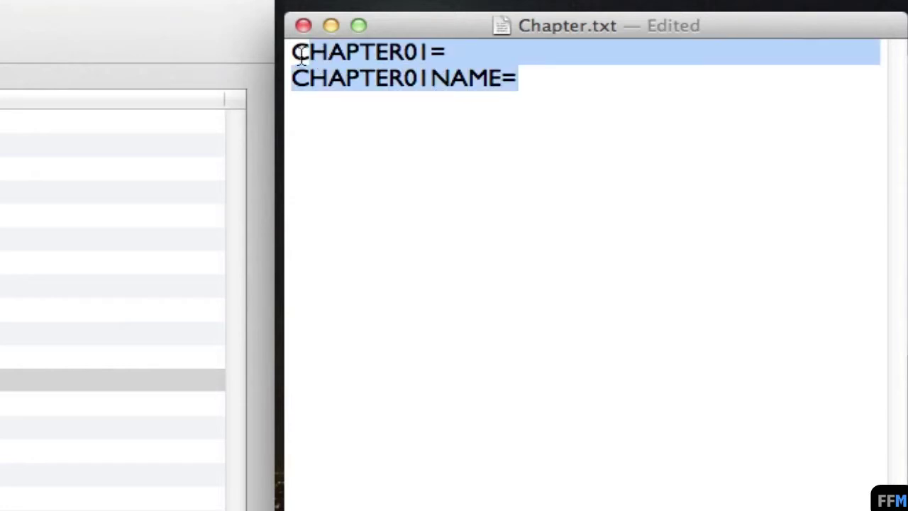
right_click(548, 49)
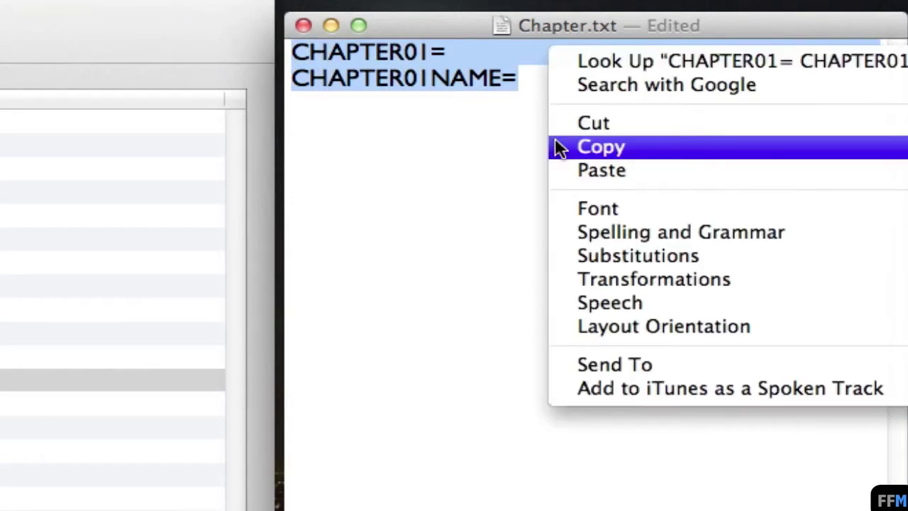
click(554, 142)
click(541, 82)
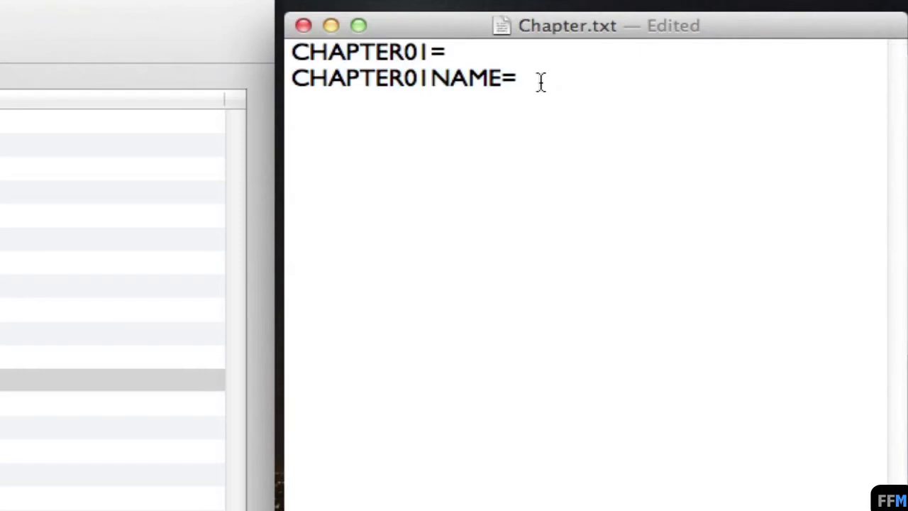
key(Return)
key(super+v)
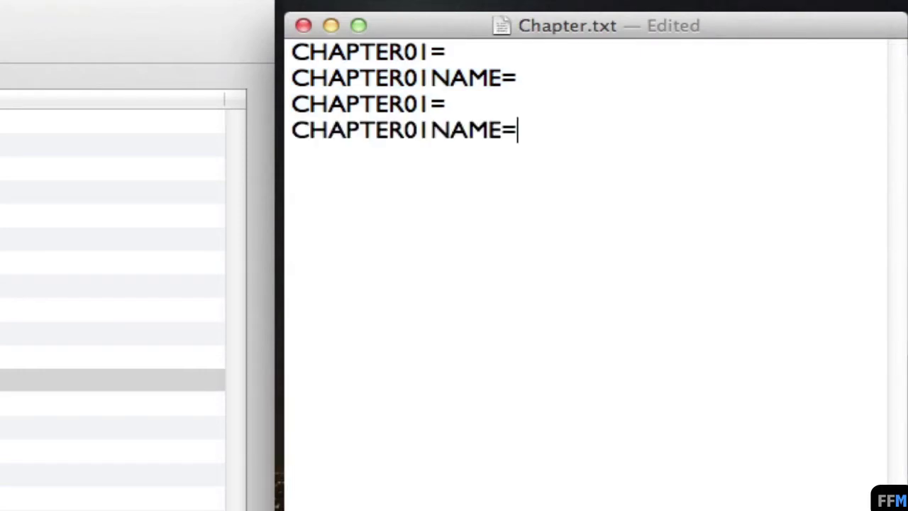
click(430, 104)
key(BackSpace)
text(2)
key(Down)
key(BackSpace)
text(2)
Paste the copied pair of lines below chapter 02 and renumber them as CHAPTER03= and CHAPTER03NAME=
click(541, 134)
key(Return)
key(super+v)
key(Up)
key(Left)
key(BackSpace)
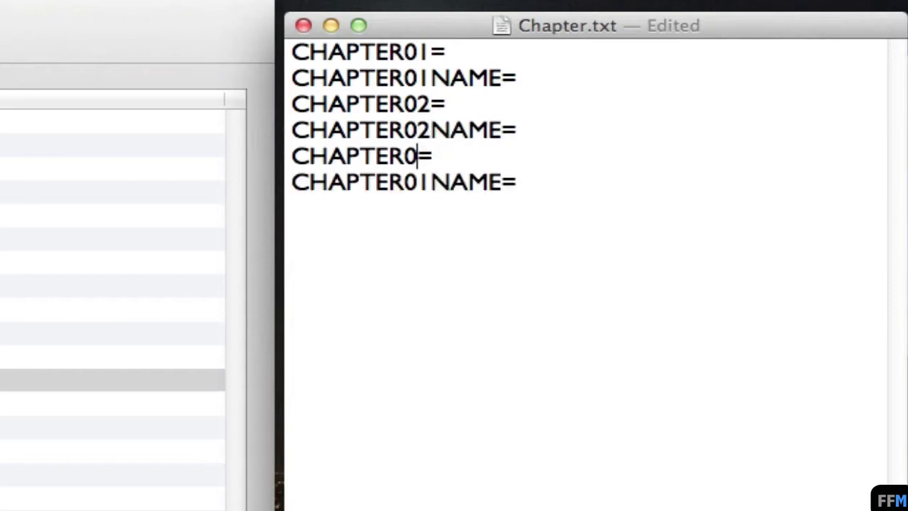
text(3)
key(Down)
key(BackSpace)
text(3)
Paste the copied pair of lines below chapter 03 and renumber them as CHAPTER04= and CHAPTER04NAME=
click(544, 188)
key(Return)
key(super+v)
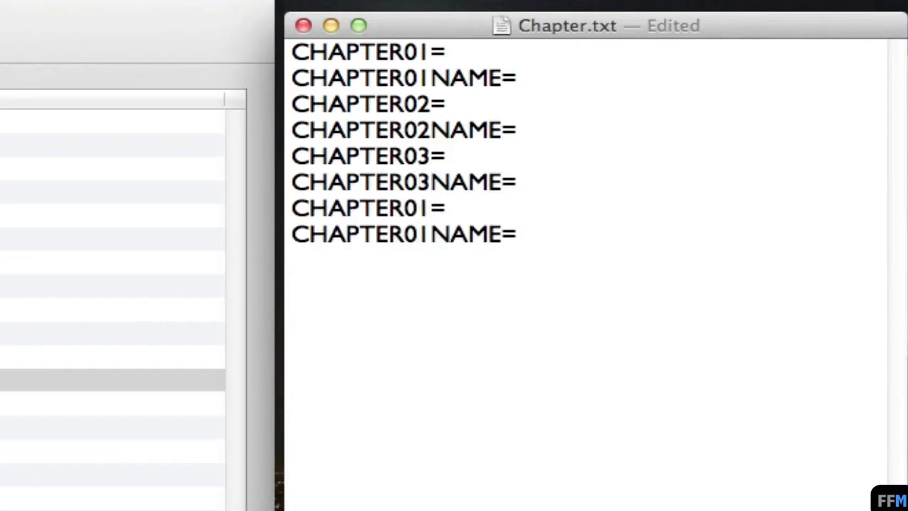
key(Up)
key(Left)
key(BackSpace)
text(4)
key(Down)
key(BackSpace)
text(4)
Add a fifth pair of lines, CHAPTER05= and CHAPTER05NAME=, and save Chapter.txt
click(573, 230)
key(Return)
key(super+v)
click(435, 260)
key(BackSpace)
text(5)
key(Down)
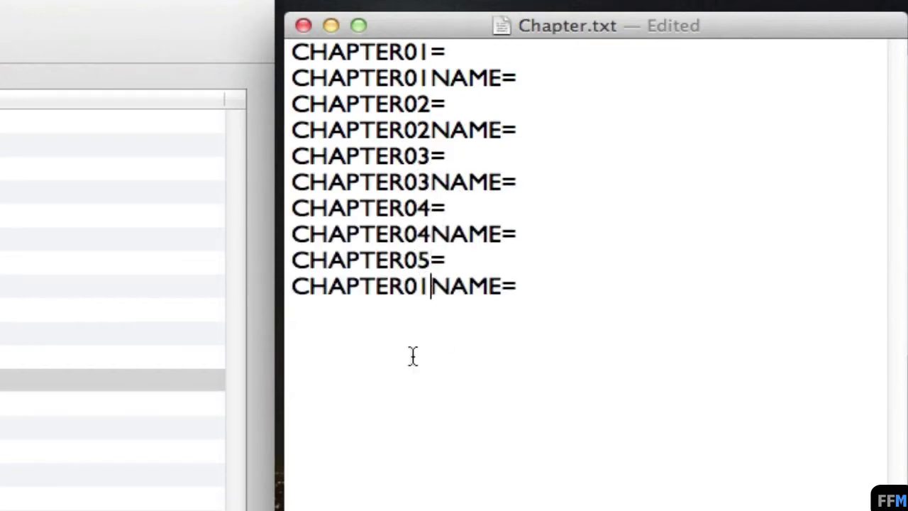
key(BackSpace)
text(5)
key(super+s)
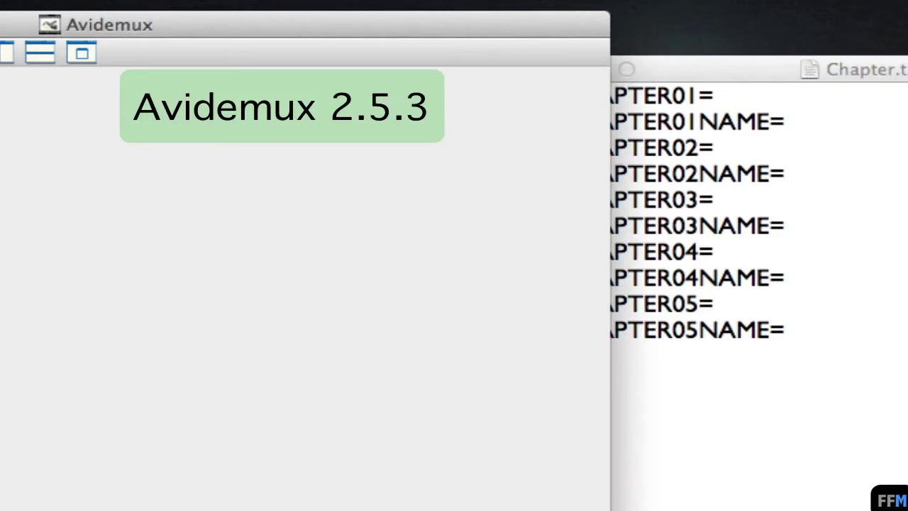
Load sample.mp4 from Finder into Avidemux, declining the safe mode offered for H.264 files
key(super+Tab)
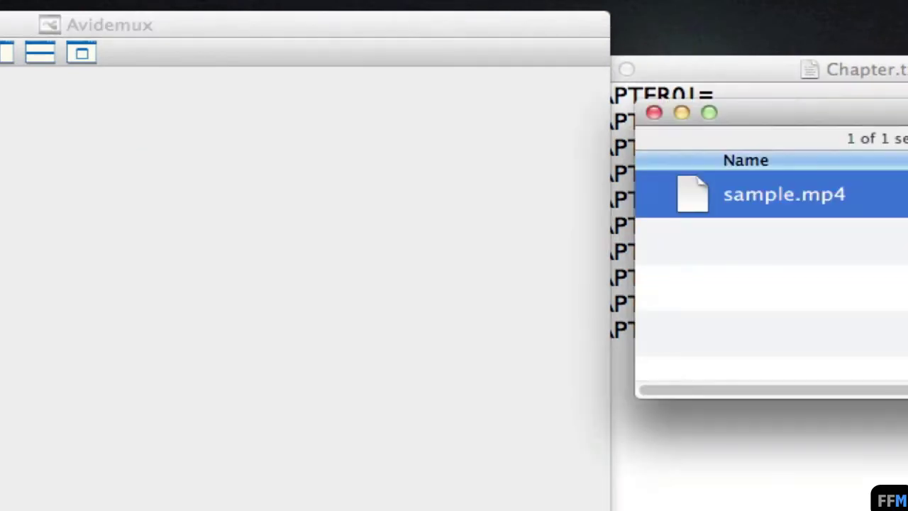
drag(684, 189, 420, 153)
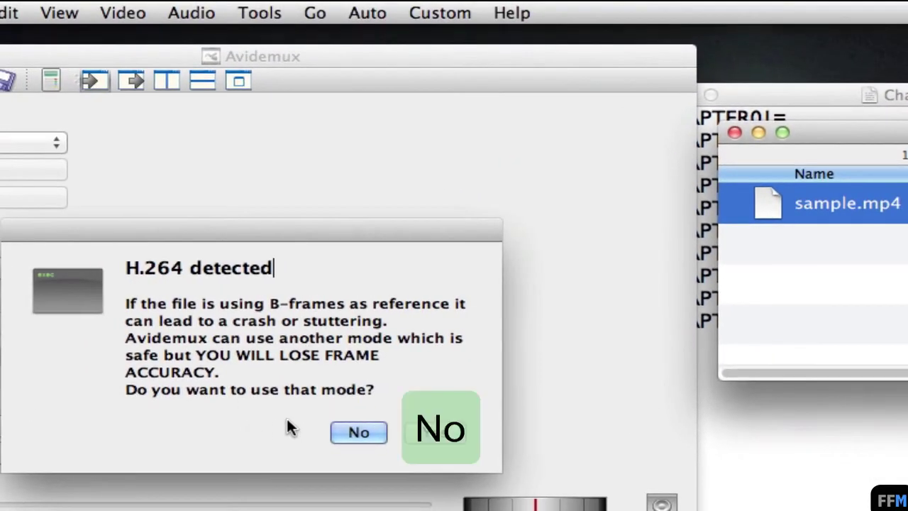
click(362, 444)
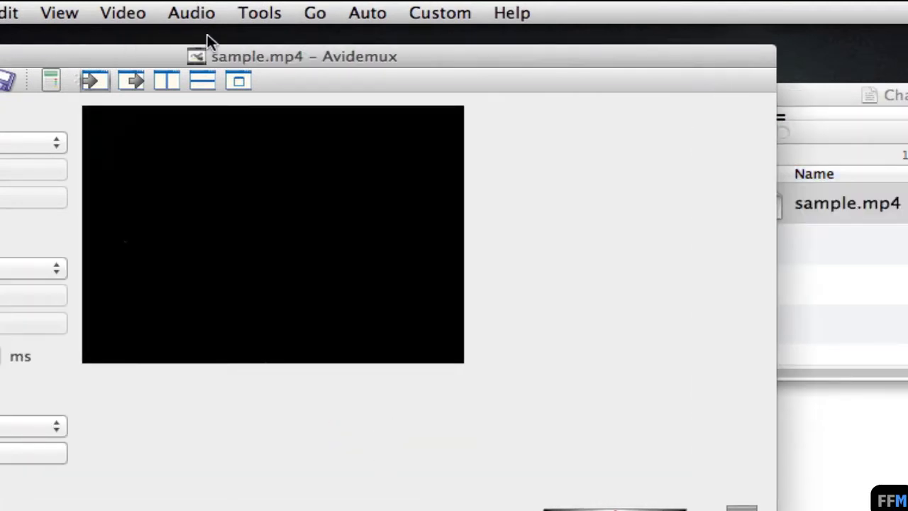
Set the audio device to Sdl in the Avidemux audio preferences
click(257, 14)
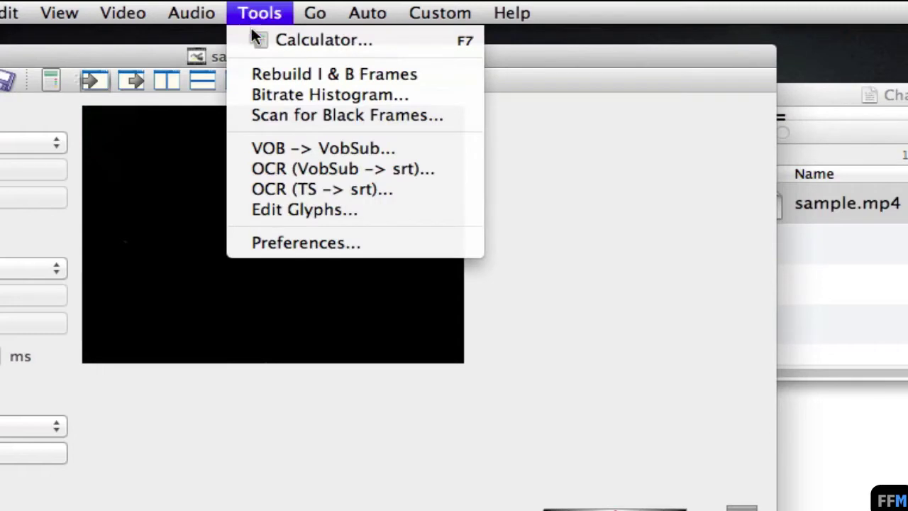
click(229, 244)
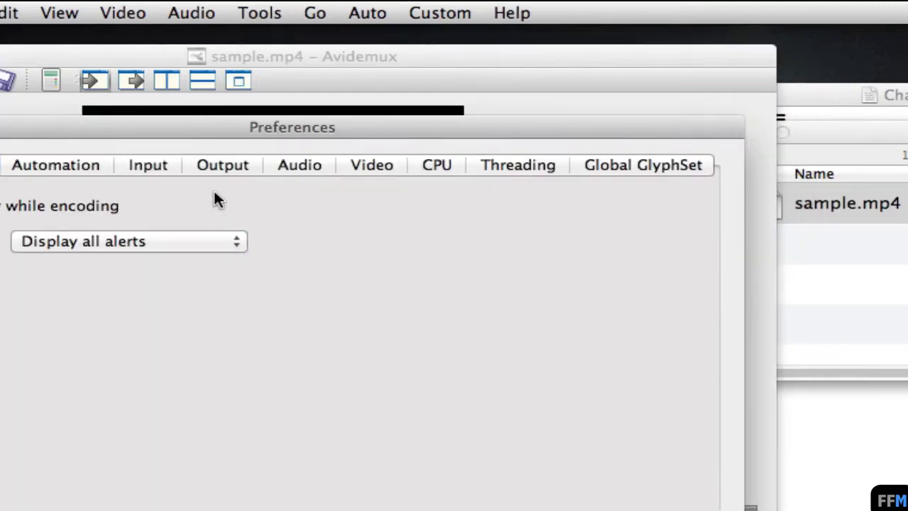
click(272, 171)
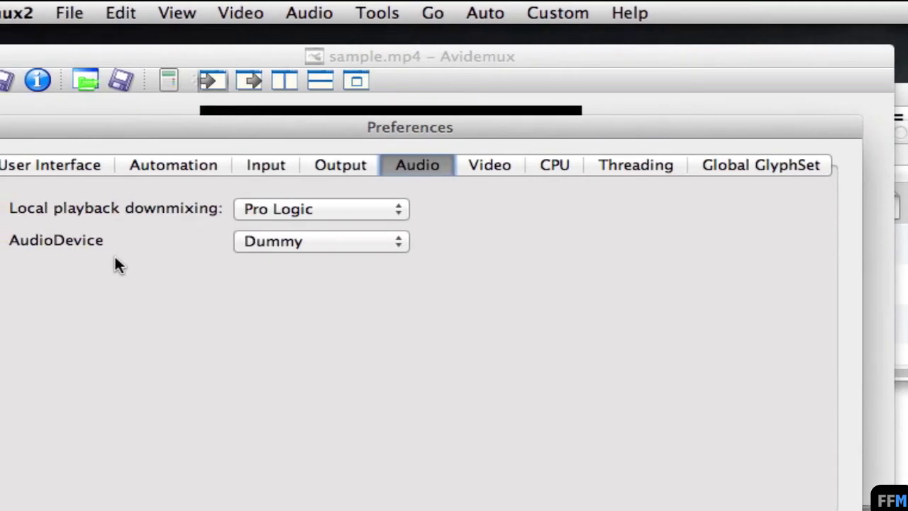
click(386, 249)
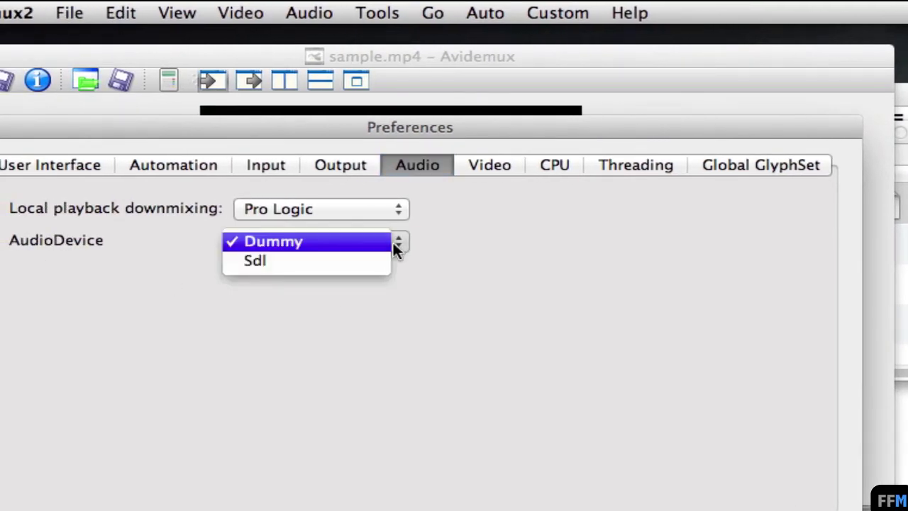
click(357, 267)
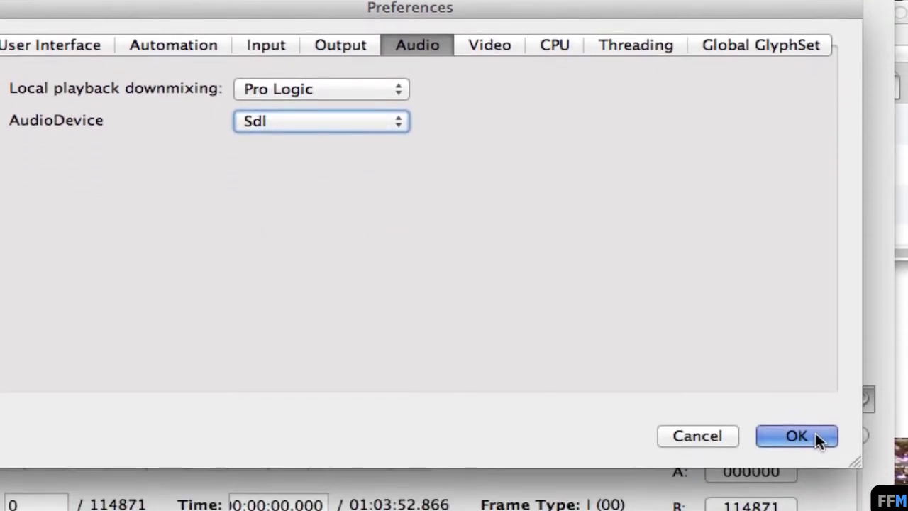
click(816, 435)
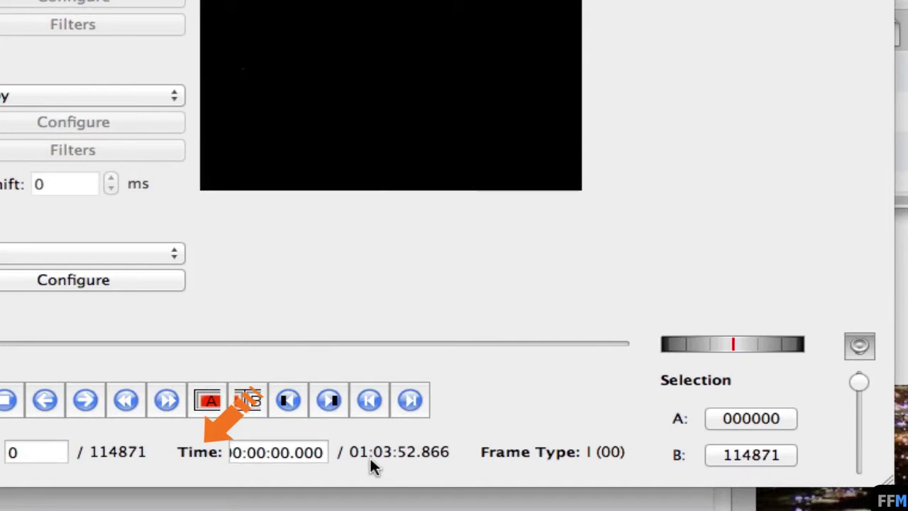
Copy the current time 00:00:00.000 from Avidemux and paste it after CHAPTER01= in Chapter.txt, keeping CHAPTER01NAME= on its own line
drag(326, 452, 229, 452)
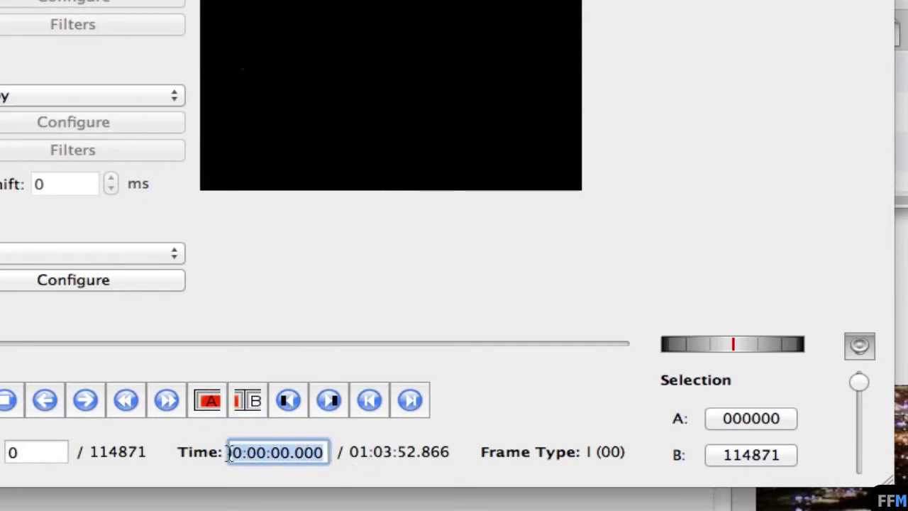
right_click(269, 451)
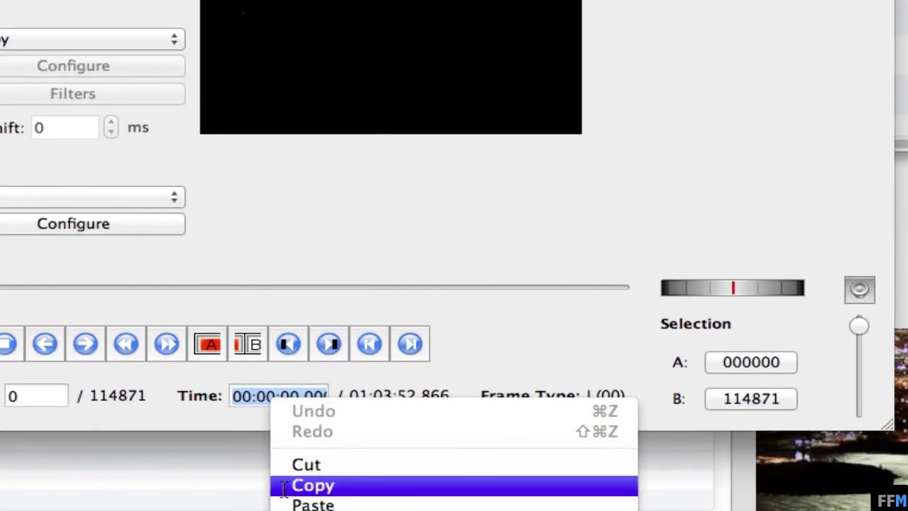
click(284, 486)
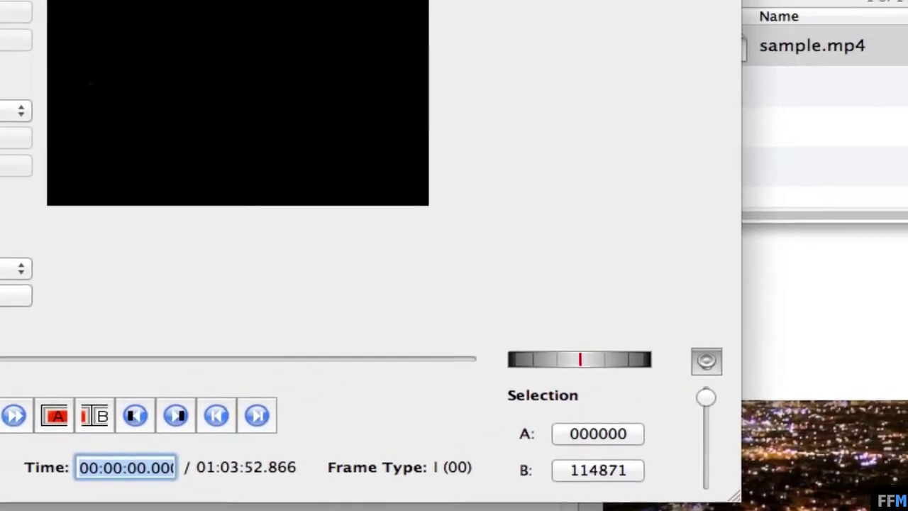
click(615, 9)
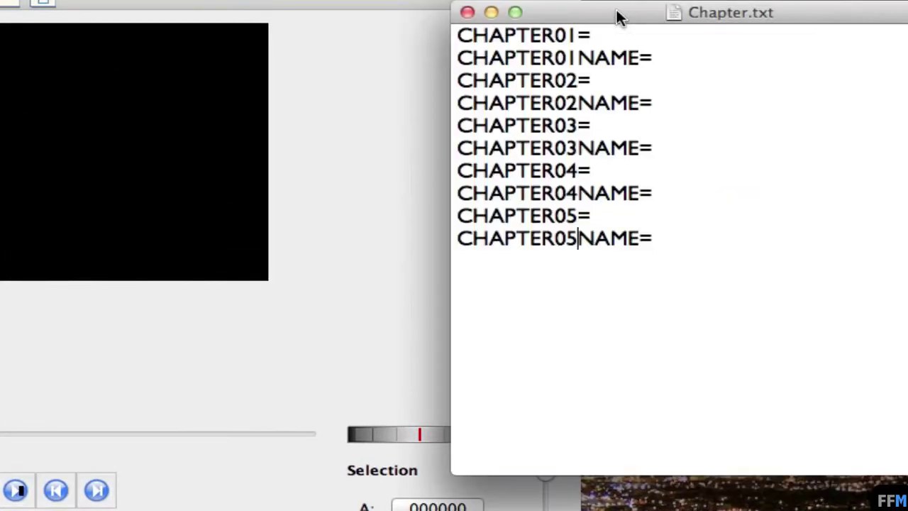
click(602, 35)
right_click(596, 36)
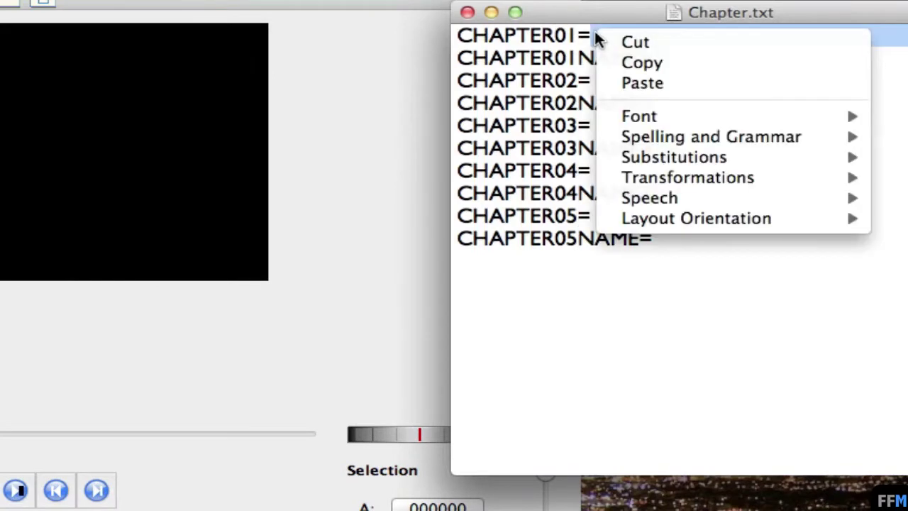
click(602, 81)
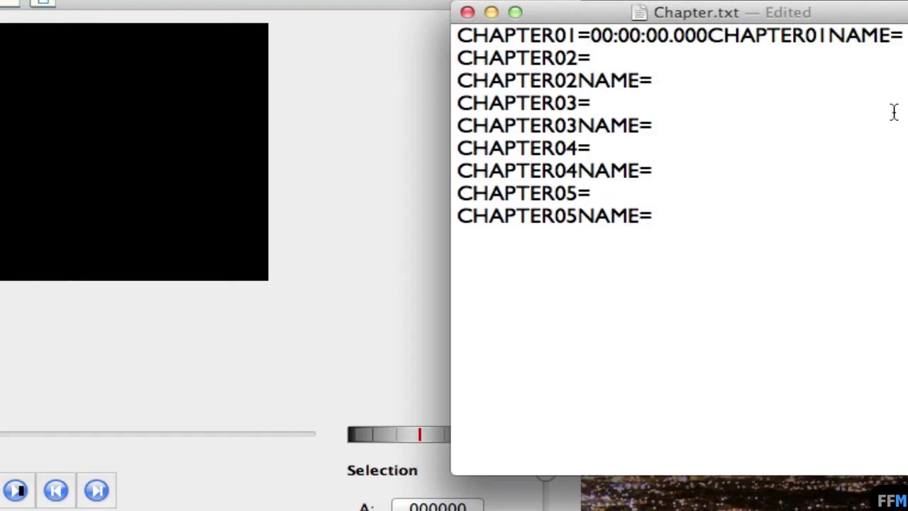
key(Return)
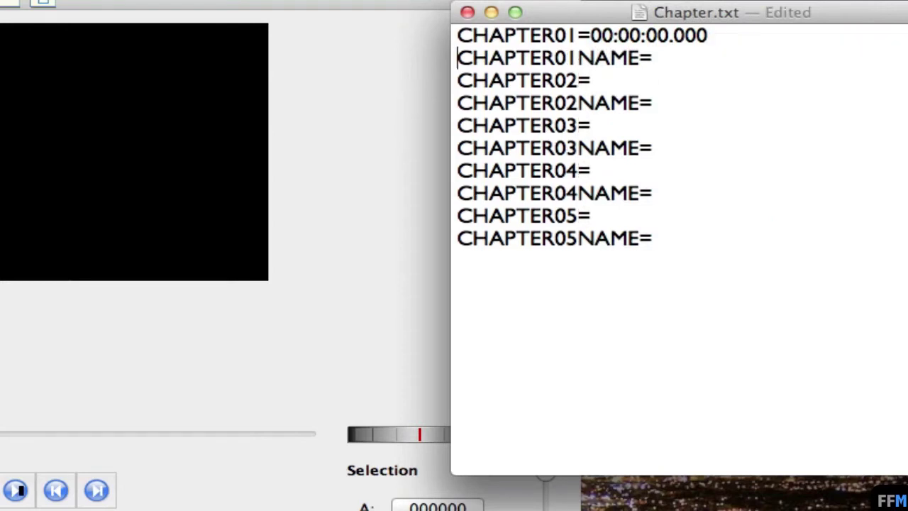
Copy the 00:00:00.000 timestamp from the CHAPTER01 line as a template for the other chapters
click(710, 36)
drag(710, 36, 590, 36)
right_click(678, 32)
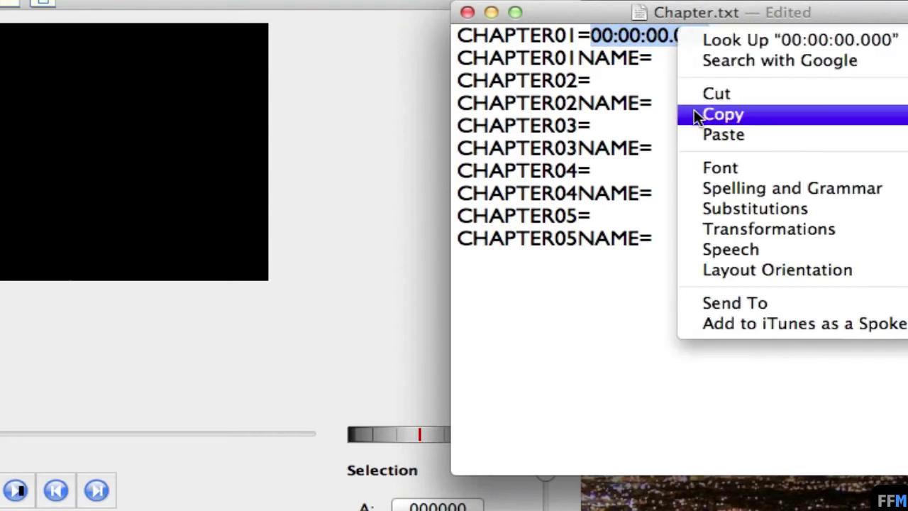
click(706, 116)
Enter Chapter 01 as the value of CHAPTER01NAME=
click(669, 58)
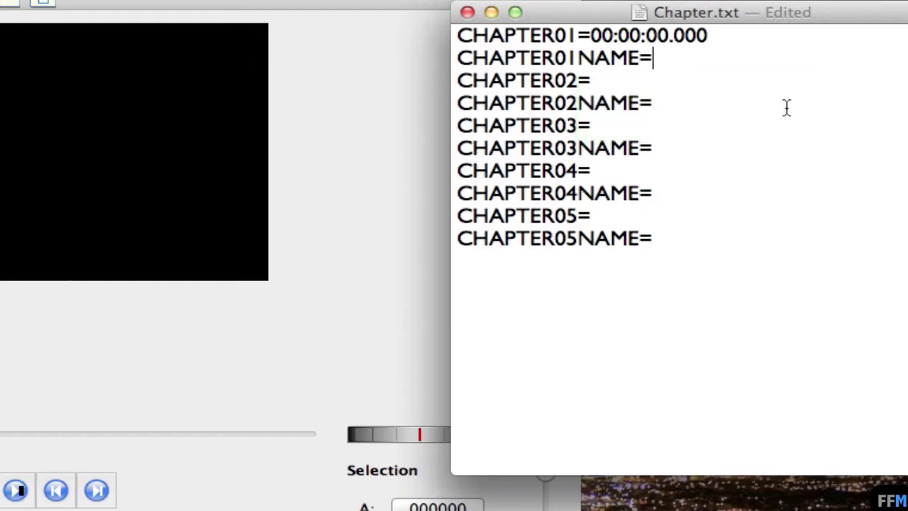
text(Chapte)
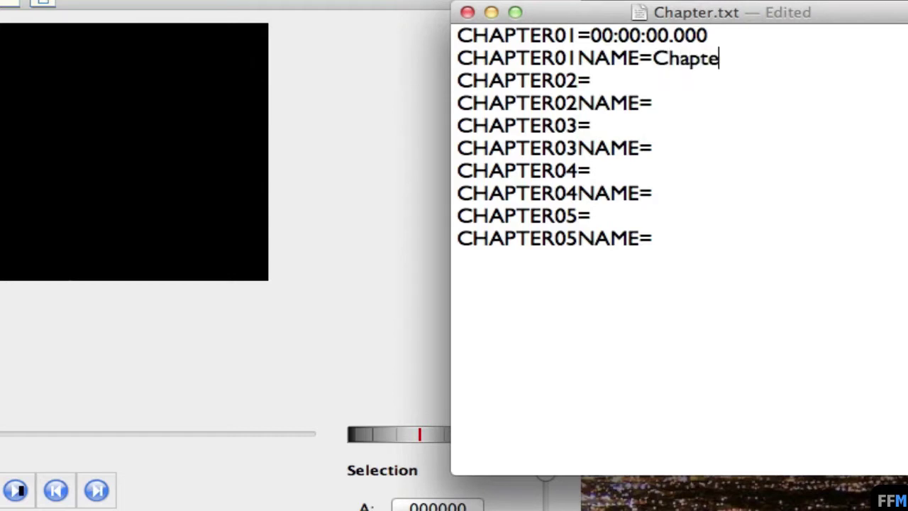
text(r 01)
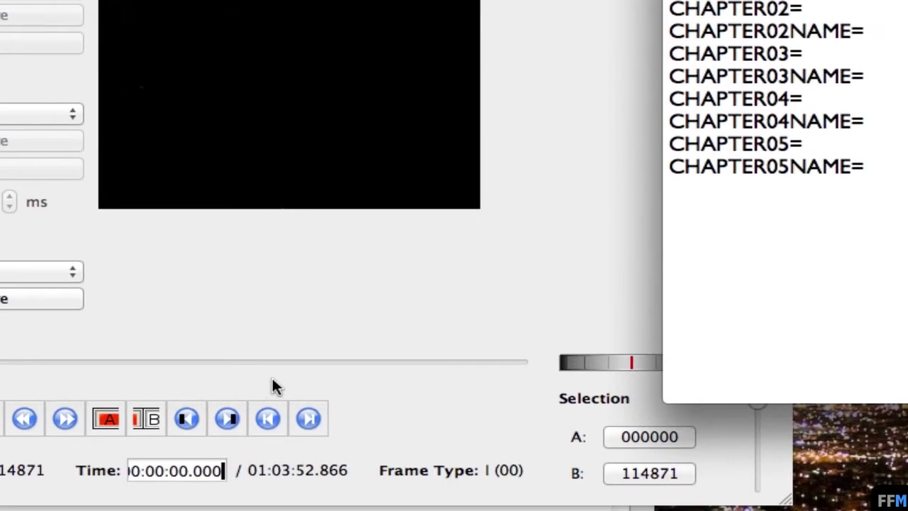
Switch to Avidemux and move the video to the time 00:15:00.000
click(274, 385)
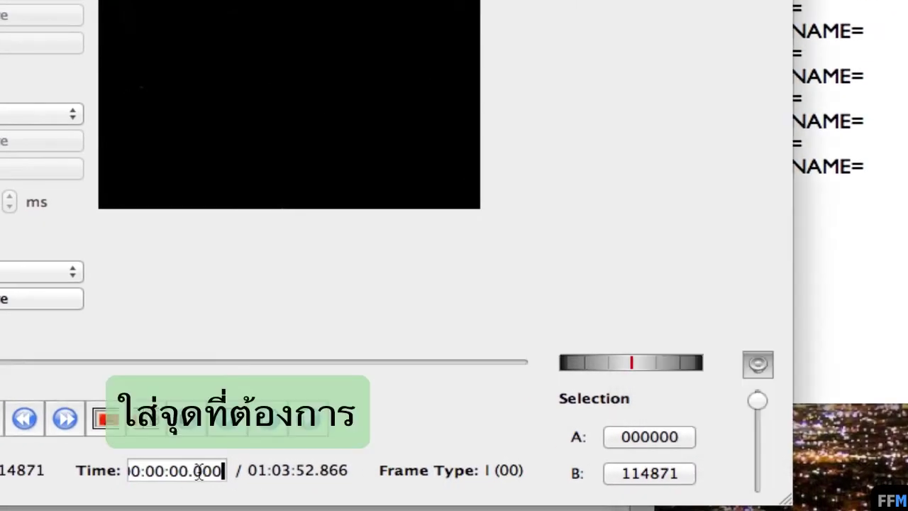
click(160, 471)
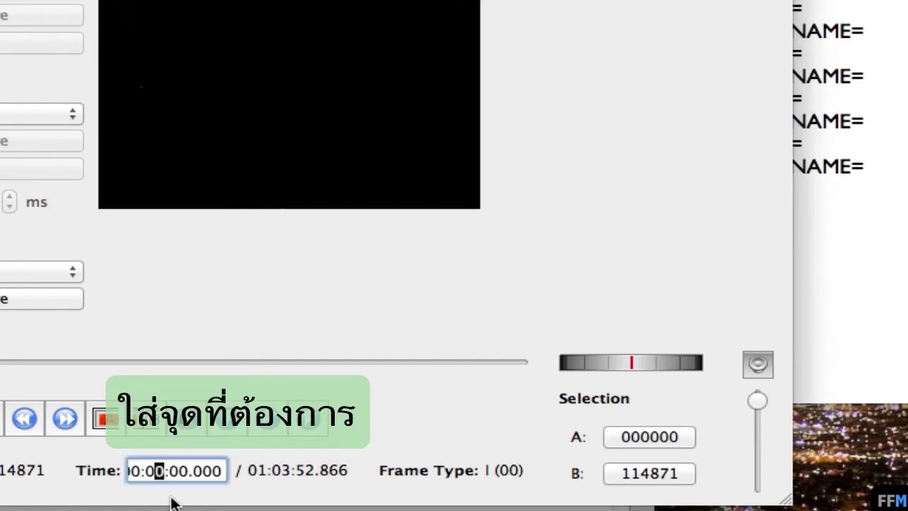
key(Left)
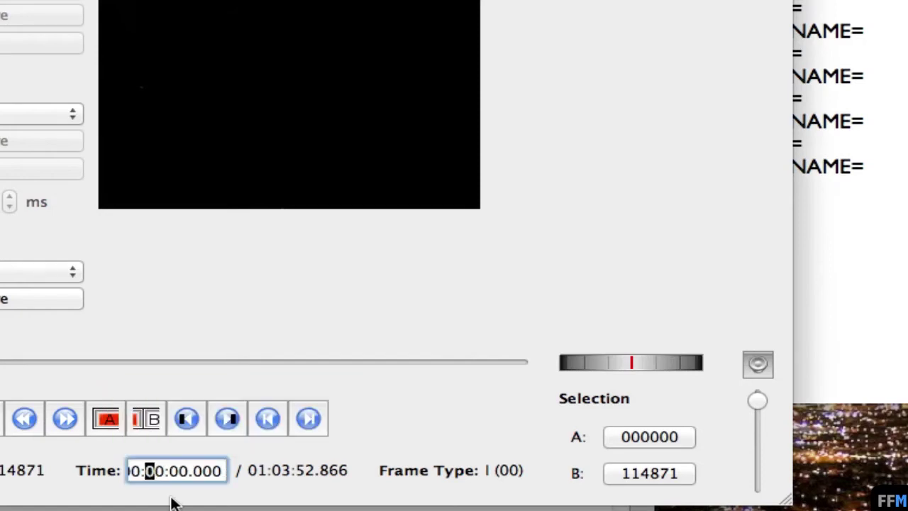
text(15)
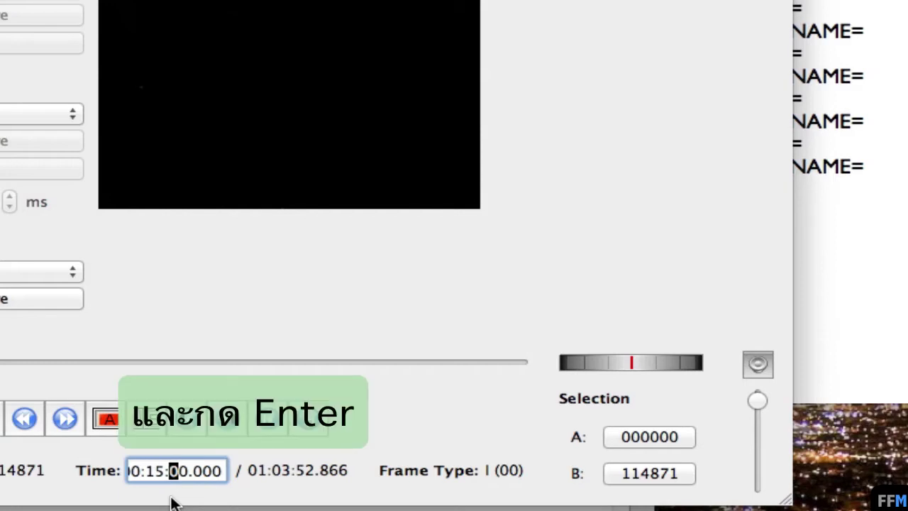
key(Return)
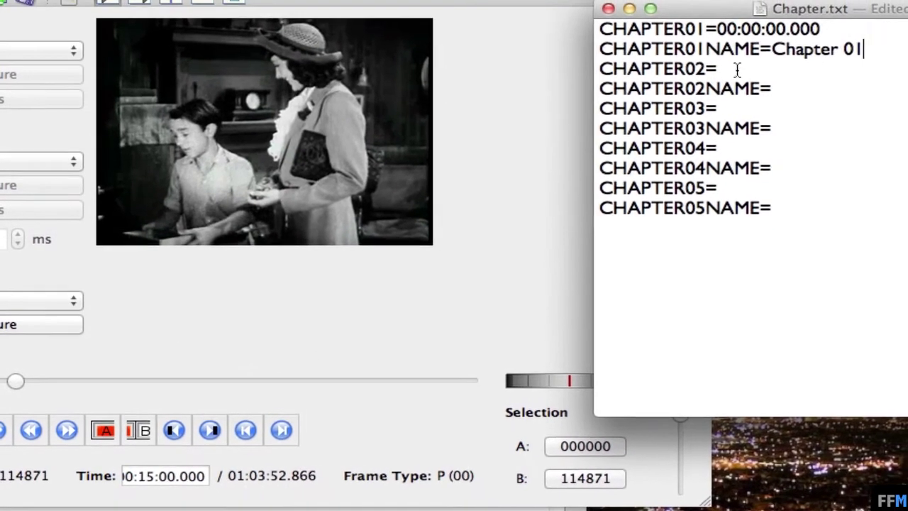
In Chapter.txt, paste the timestamp after CHAPTER02=, change it to 00:15:00.000, and enter 15 as the chapter name
click(734, 70)
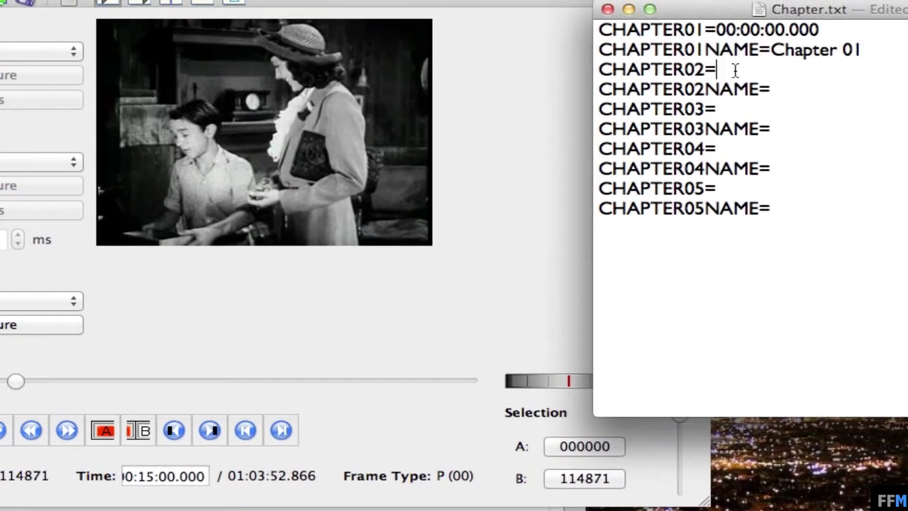
key(super+v)
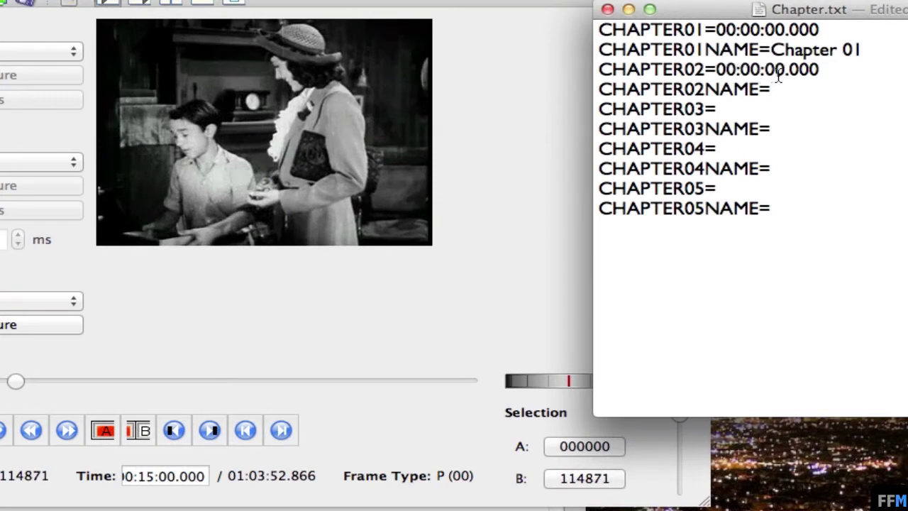
click(761, 70)
key(BackSpace)
key(BackSpace)
key(BackSpace)
text(15)
click(801, 91)
text(I5)
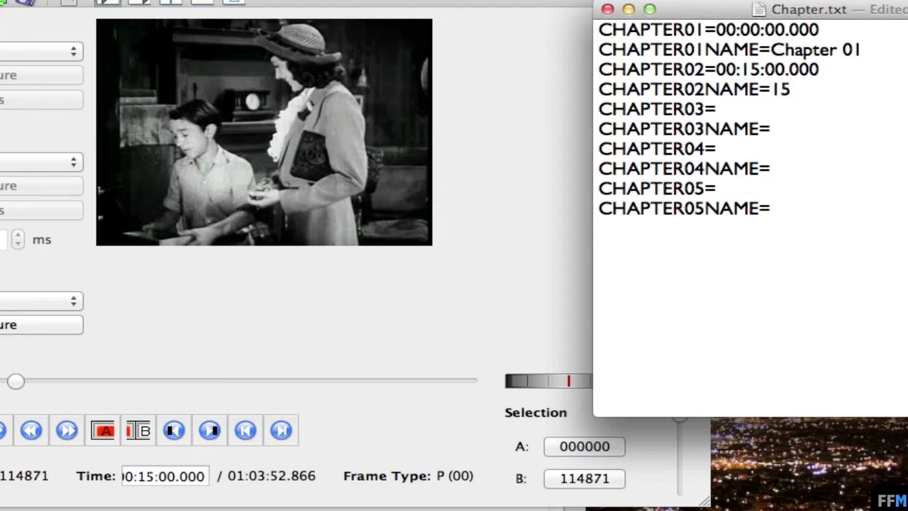
Move the video in Avidemux to the time 00:35:00.000
click(141, 476)
key(BackSpace)
text(3)
key(Return)
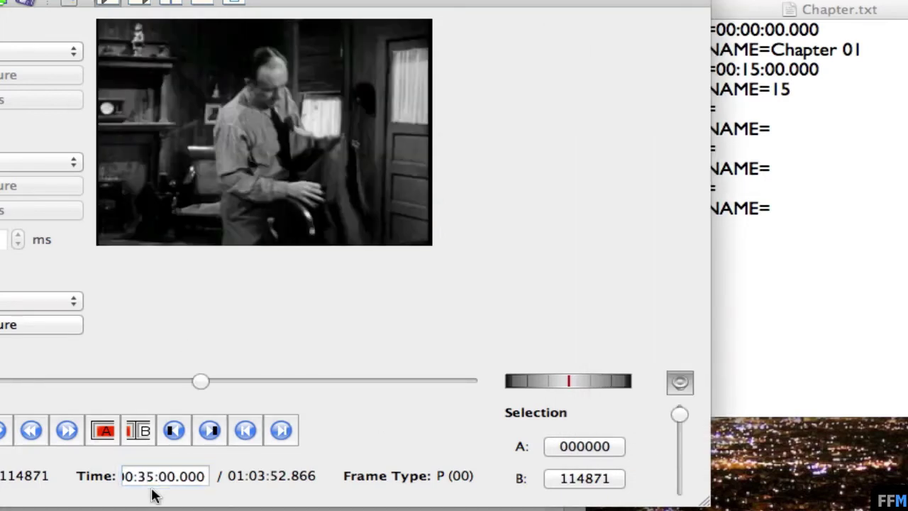
In Chapter.txt, paste the timestamp after CHAPTER03=, change it to 00:35:00.000, and name the chapter Live Performance
click(718, 109)
key(super+v)
key(Left)
key(Left)
key(Left)
key(Left)
key(Left)
key(Left)
key(Left)
key(Left)
key(Right)
key(BackSpace)
key(BackSpace)
text(35)
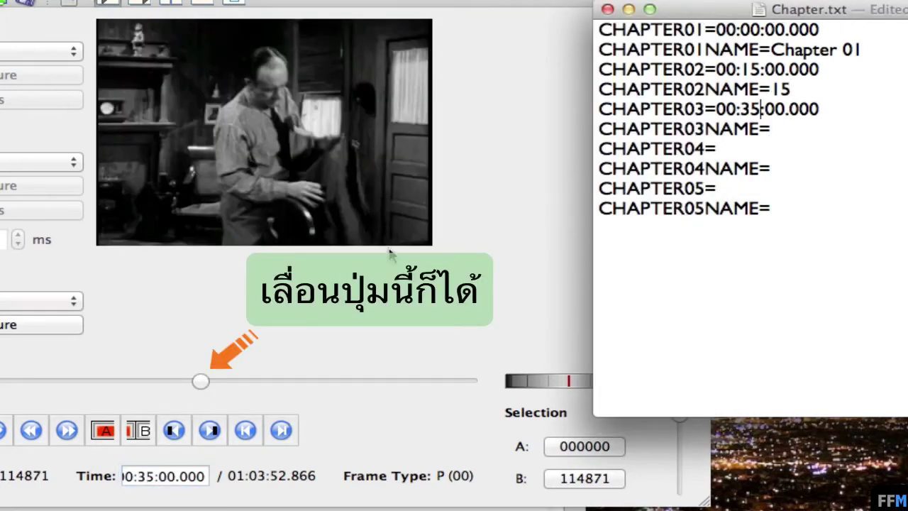
click(813, 135)
text(Live Performance)
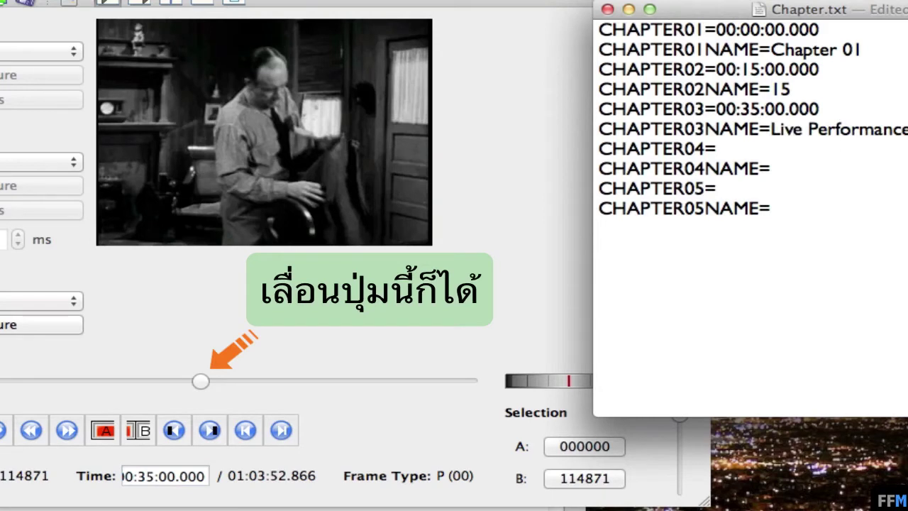
Move the video in Avidemux to the time 00:45:00.000
click(140, 476)
key(BackSpace)
text(4)
key(Return)
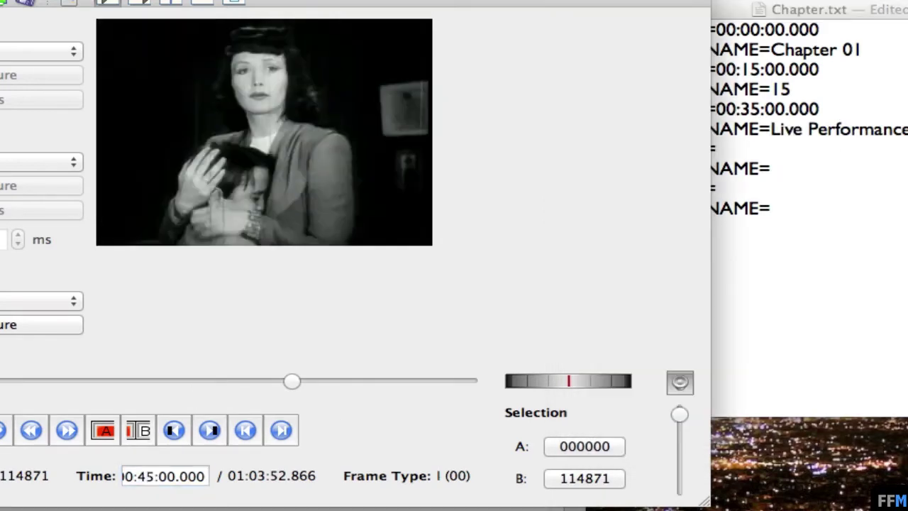
In Chapter.txt, paste the timestamp after CHAPTER04=, change it to 00:45:00.000, and enter Chapter 04 as its name
click(745, 150)
key(super+v)
key(Left)
key(Left)
key(Left)
key(Left)
key(Left)
key(Left)
key(Left)
key(BackSpace)
key(BackSpace)
text(45)
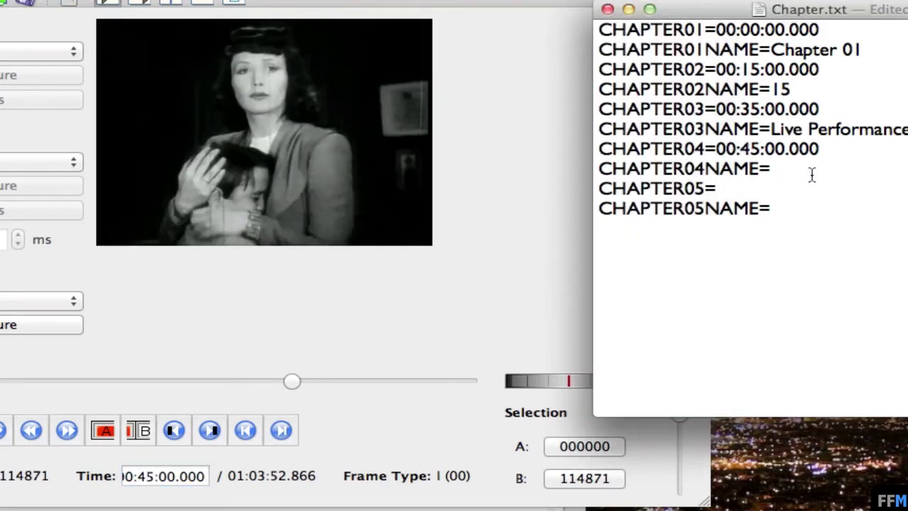
click(812, 171)
text(Chapter 04)
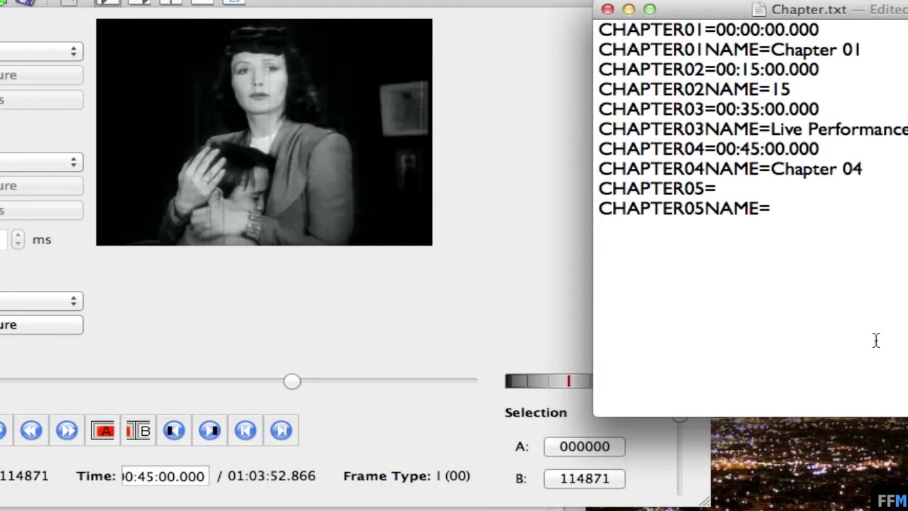
Move the video in Avidemux to the time 00:55:00.000
click(207, 403)
click(142, 476)
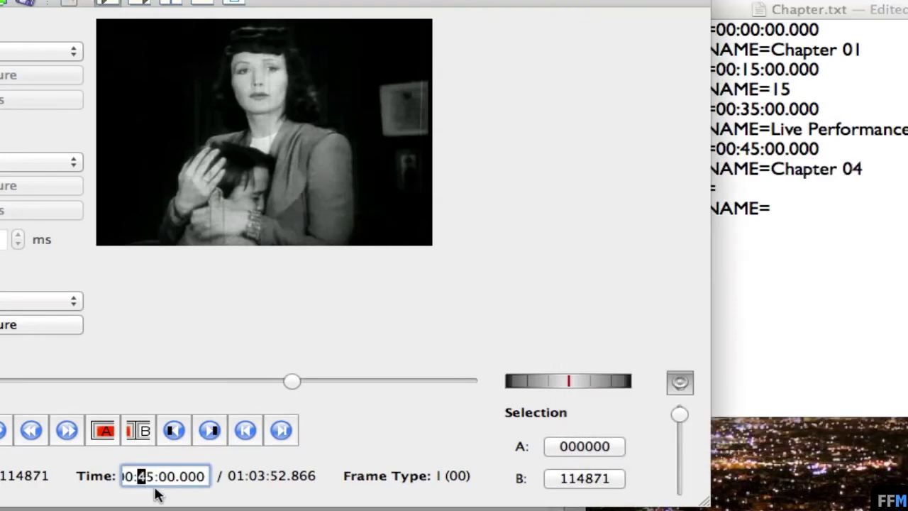
text(5)
key(Return)
Set CHAPTER05= to 00:55:00.000 and CHAPTER05NAME= to END in Chapter.txt, and save the file
click(785, 211)
click(759, 189)
text(00:00:00.000)
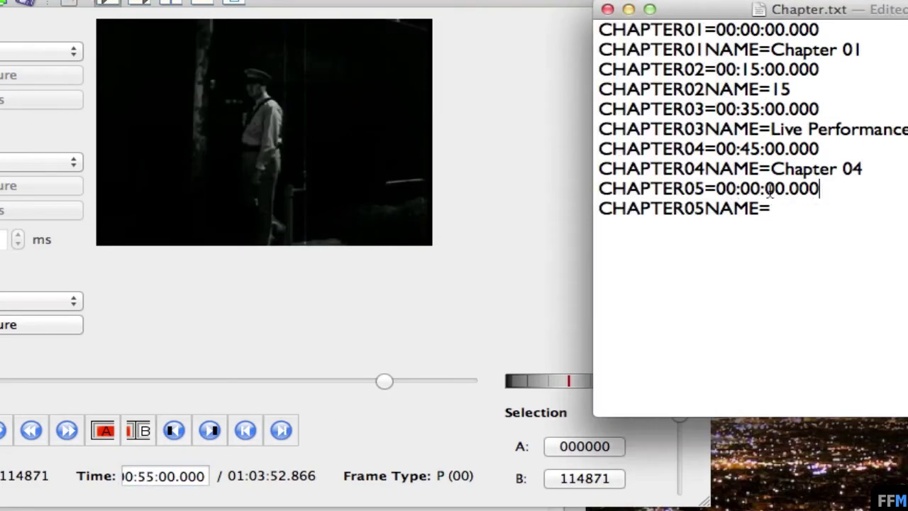
click(760, 189)
key(BackSpace)
key(BackSpace)
text(55)
click(802, 212)
text(END)
key(super+s)
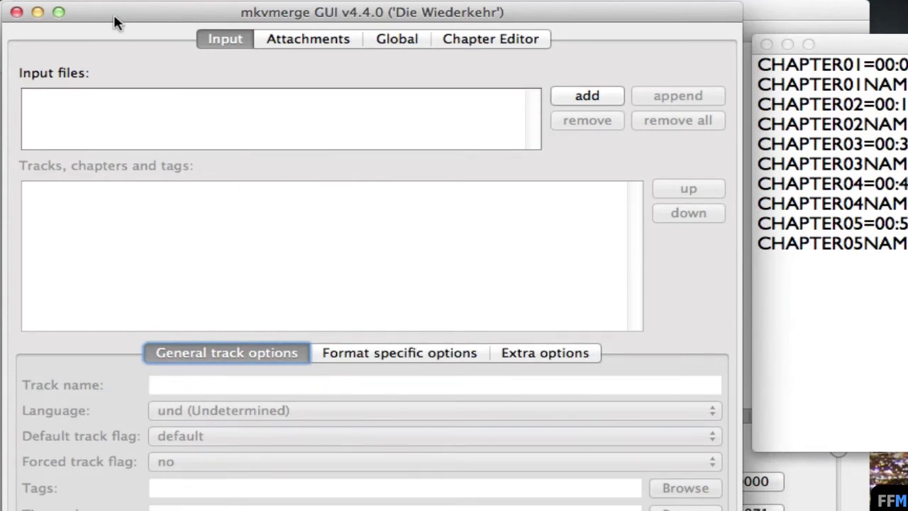
Add sample.mp4 from the Movie folder as an input file in mkvmerge GUI
click(564, 101)
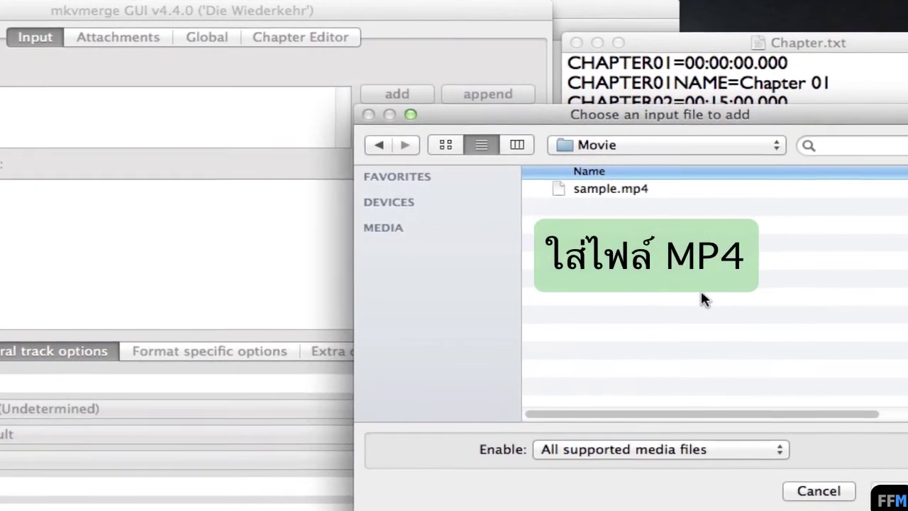
click(665, 190)
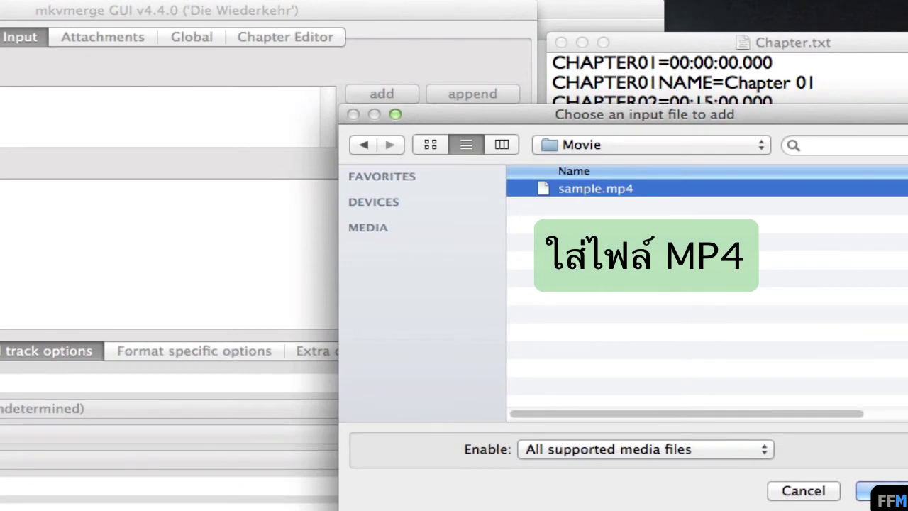
key(Return)
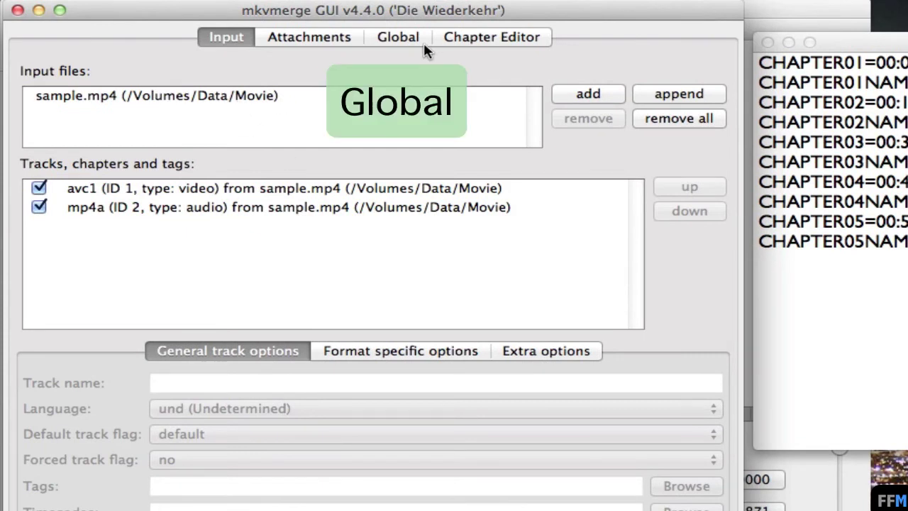
In the global settings, load Chapter.txt from the Chapter folder as the chapter file
click(420, 39)
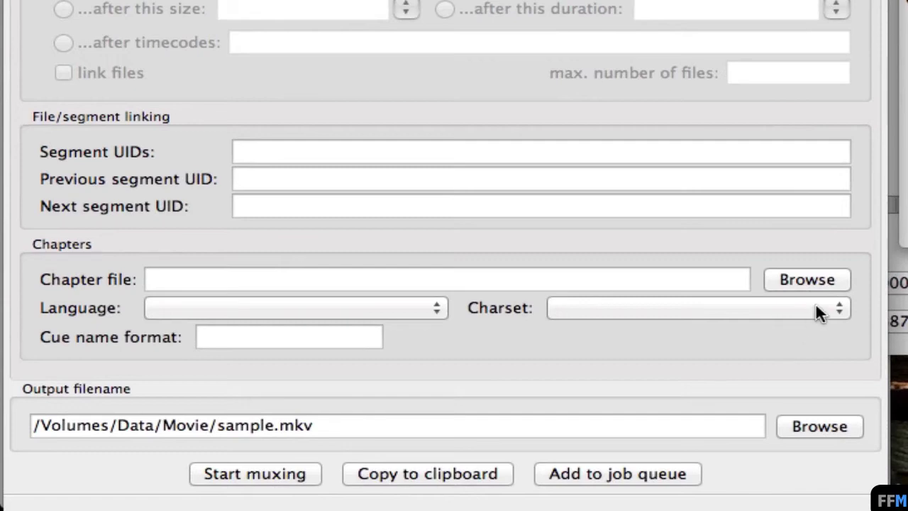
click(846, 278)
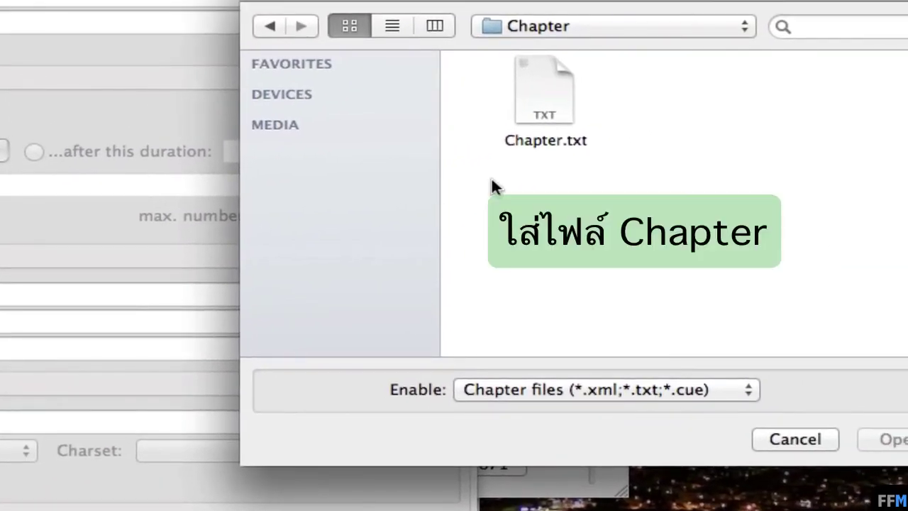
click(561, 141)
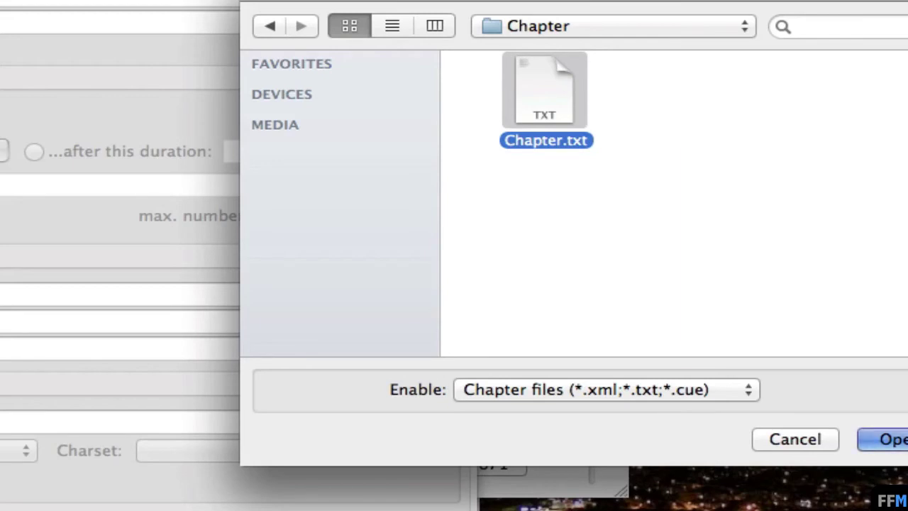
key(Return)
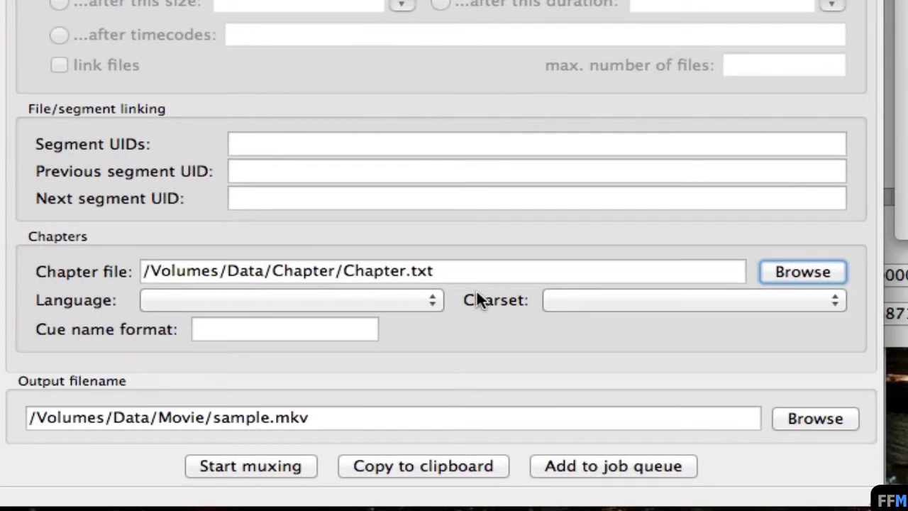
Rename the output file to output-sample.mkv in /Volumes/Data/Movie, run the muxing, and dismiss the finished report
click(222, 424)
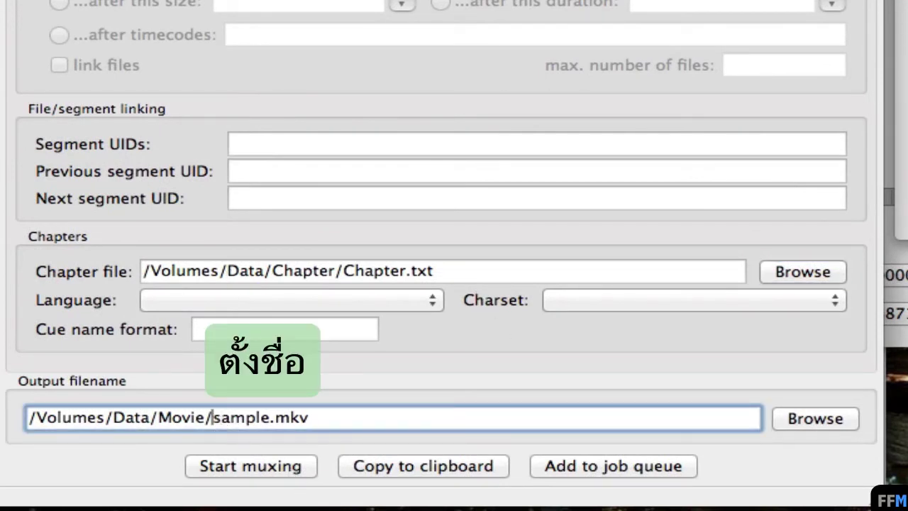
text(output)
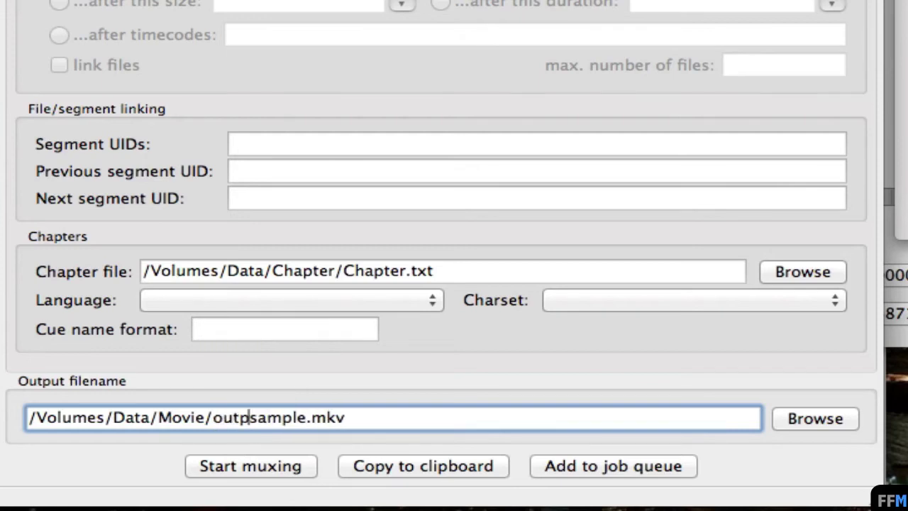
text(-)
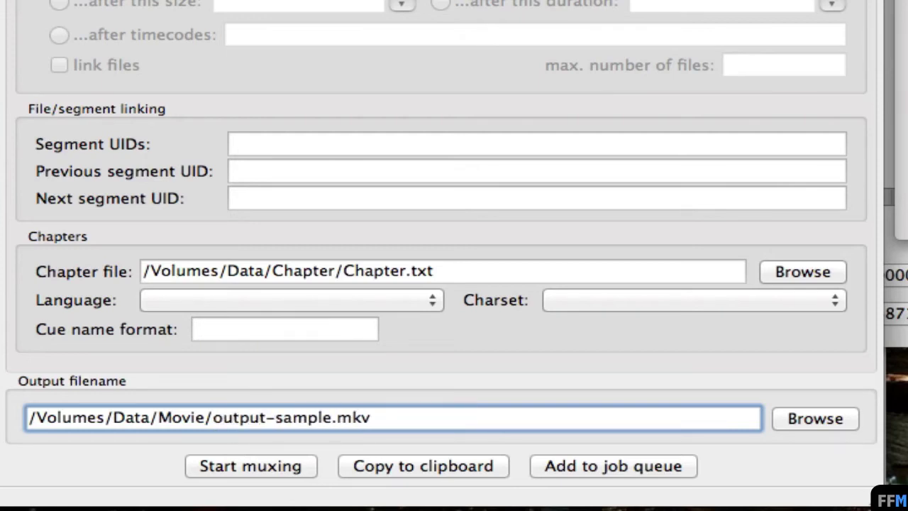
click(306, 466)
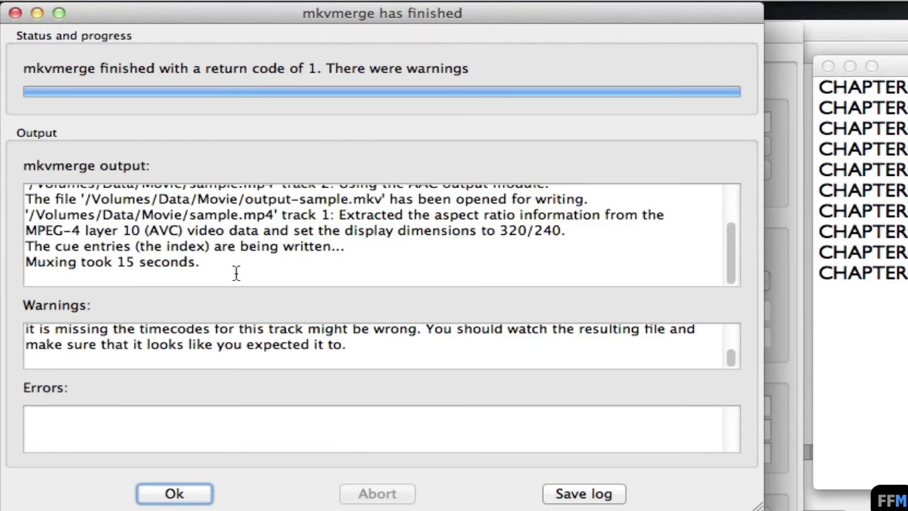
click(205, 498)
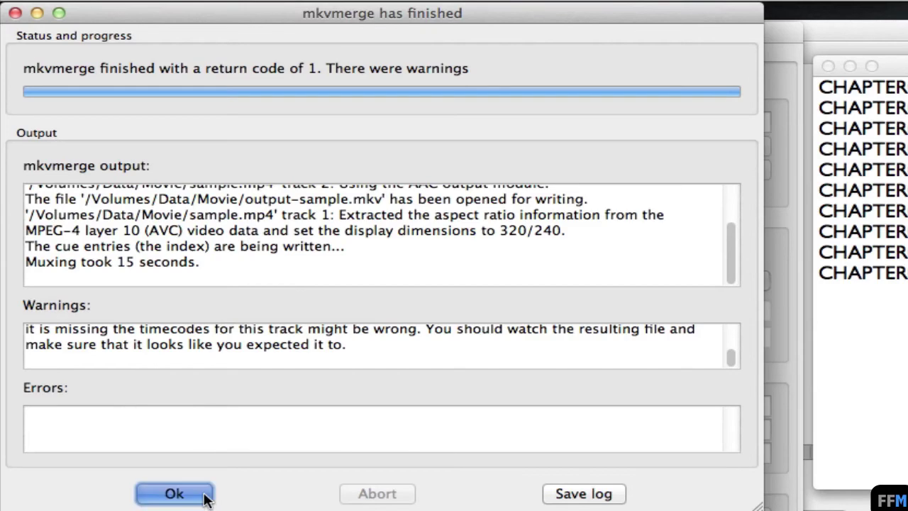
click(205, 499)
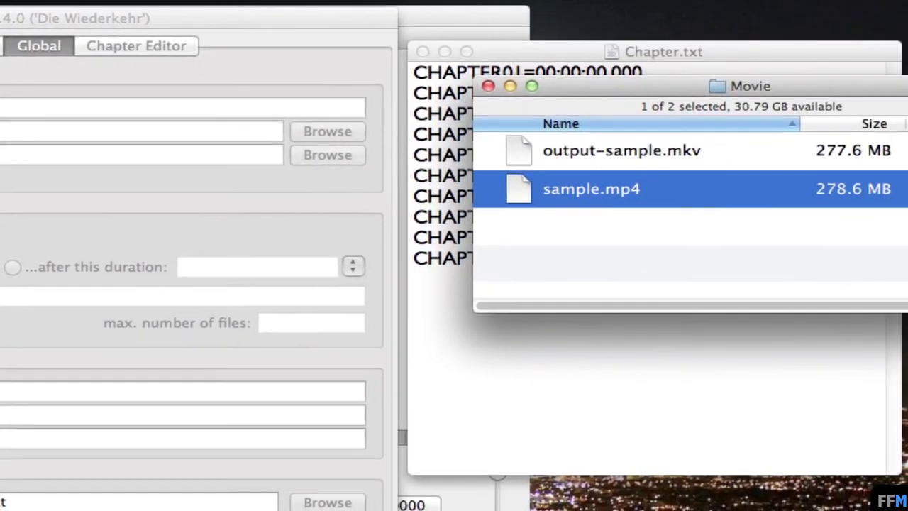
Analyse output-sample.mkv and sample.mp4 together in VideoSpec and compare their container, duration, video format, dimensions and audio format
shift+click(757, 145)
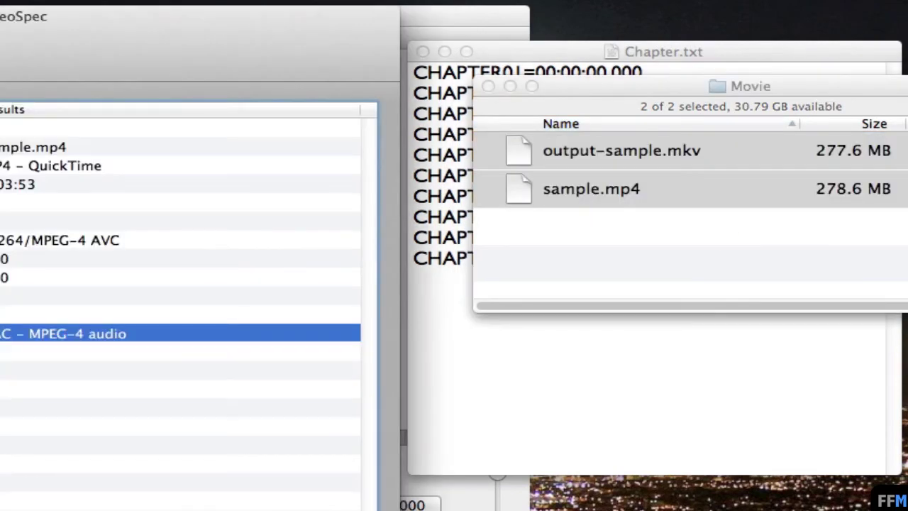
drag(515, 151, 239, 192)
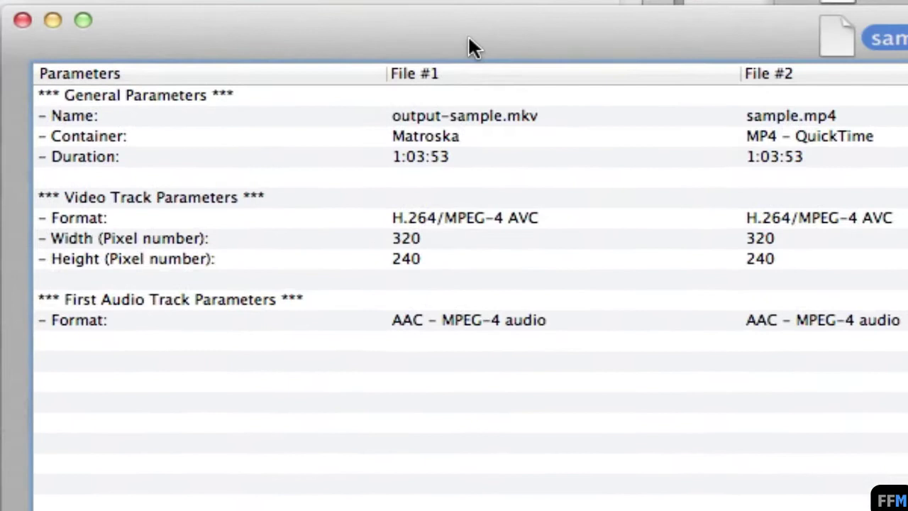
click(162, 115)
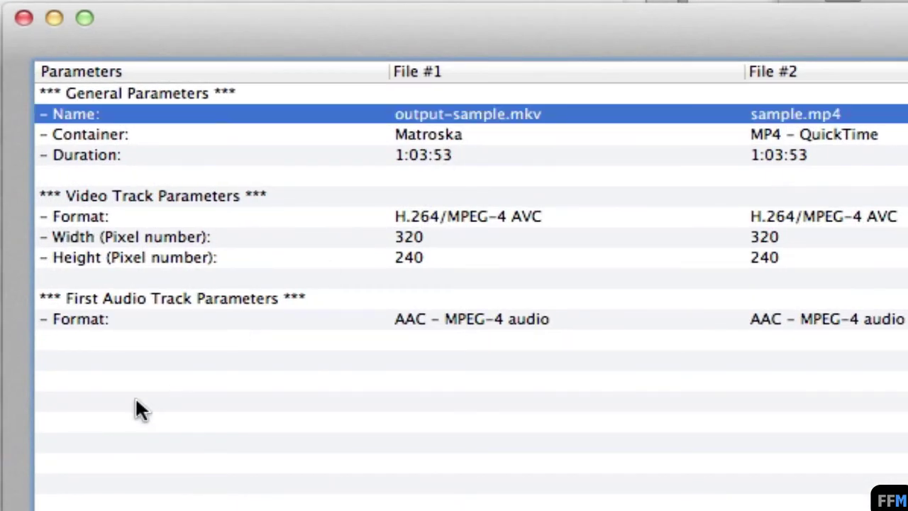
key(Down)
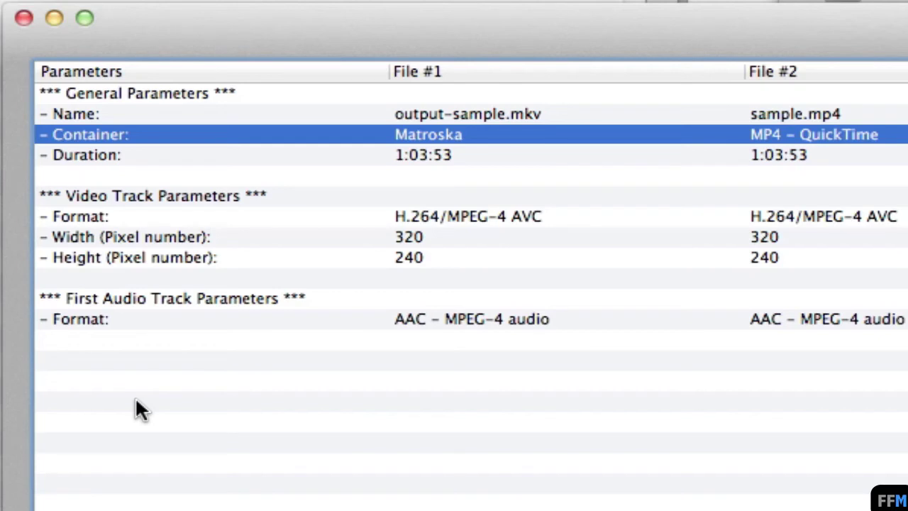
key(Down)
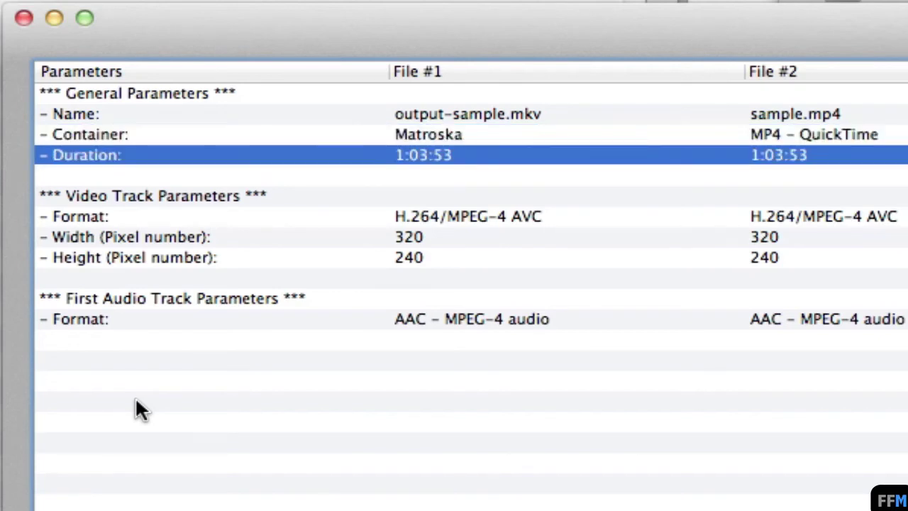
key(Down)
key(Down)
key(Down)
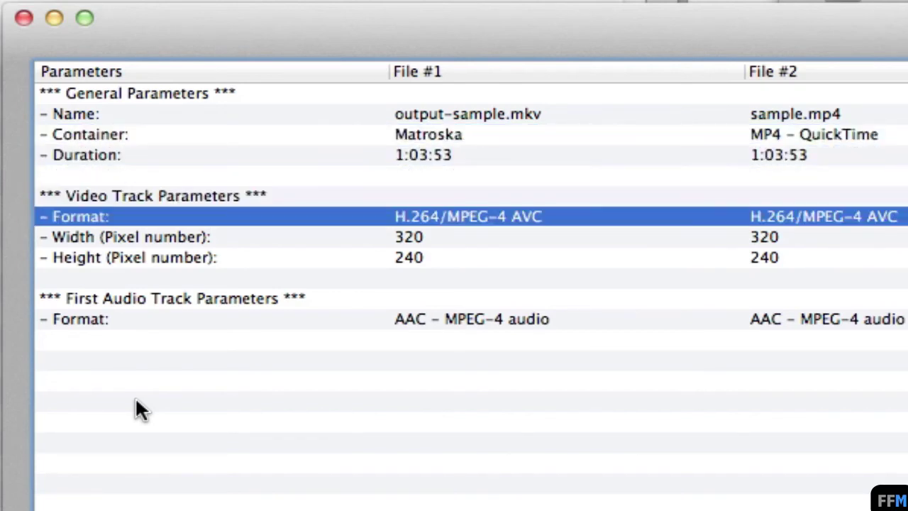
key(Down)
key(Down)
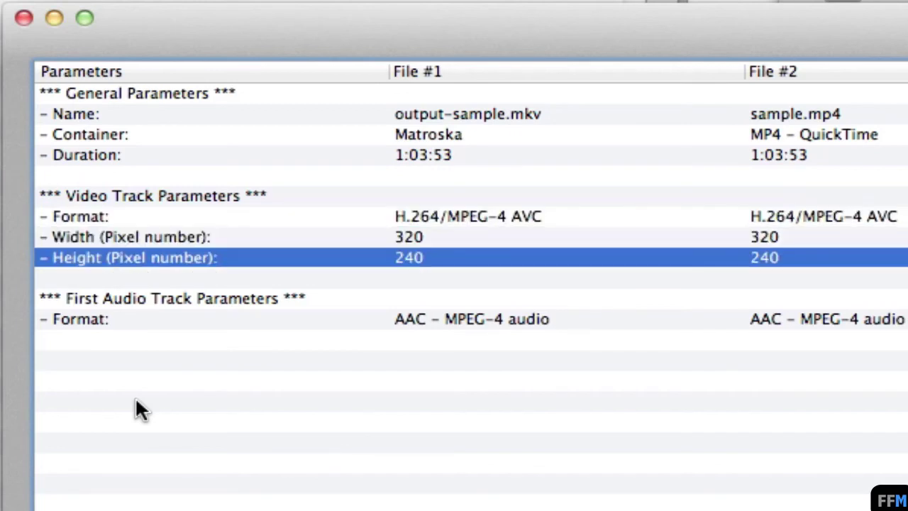
key(Down)
key(Down)
key(Down)
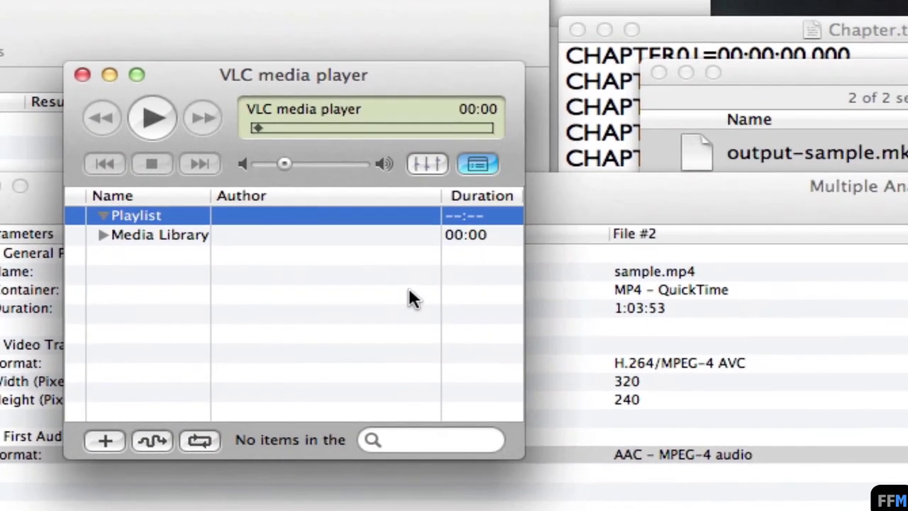
Add output-sample.mkv from the Movie folder to the playlist in VLC and play it
click(816, 69)
click(880, 243)
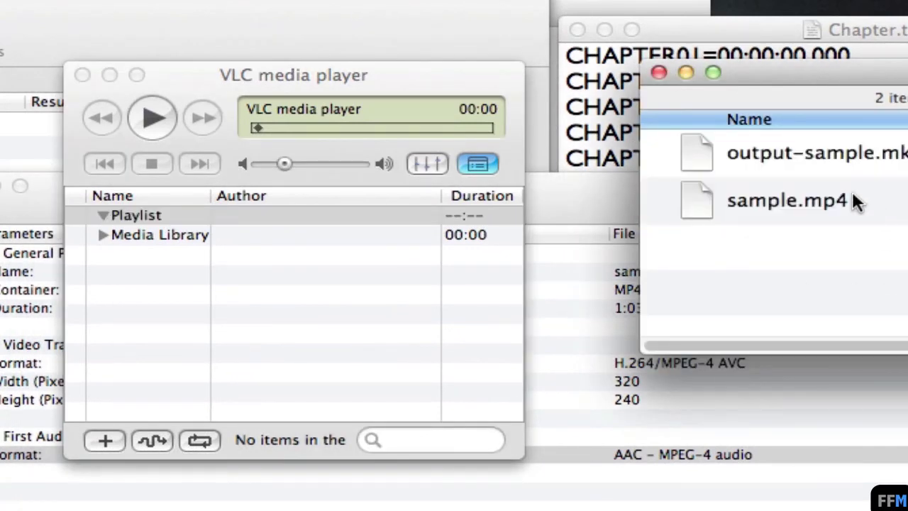
click(822, 161)
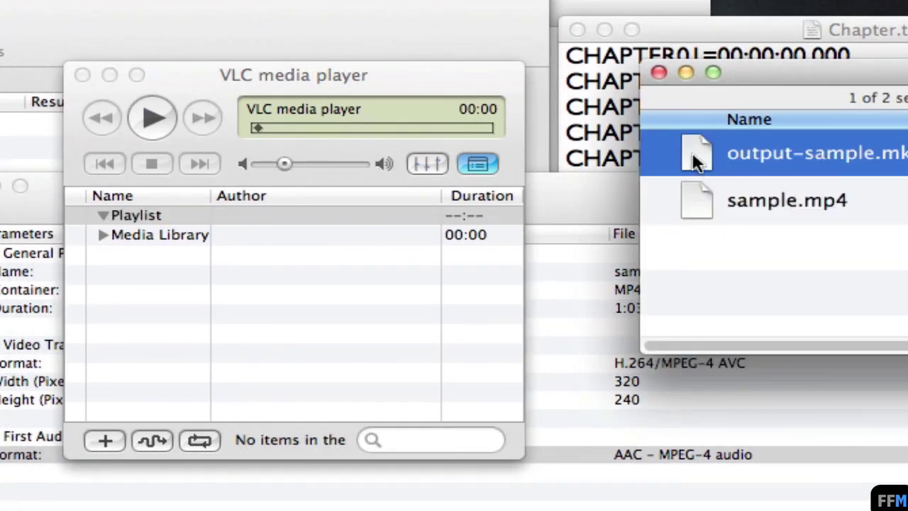
drag(697, 158, 256, 259)
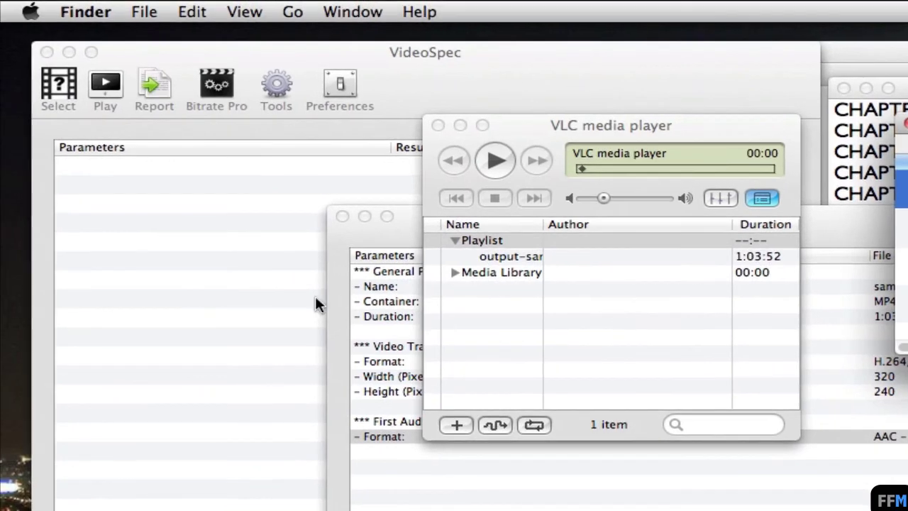
double_click(443, 254)
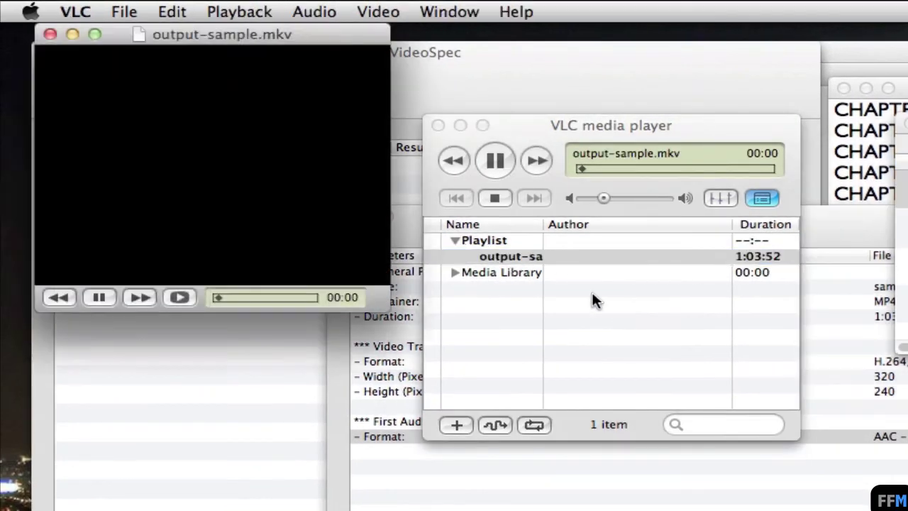
Jump playback of output-sample.mkv to the chapter named 15, and to the Live Performance chapter
click(240, 10)
mouse_move(240, 405)
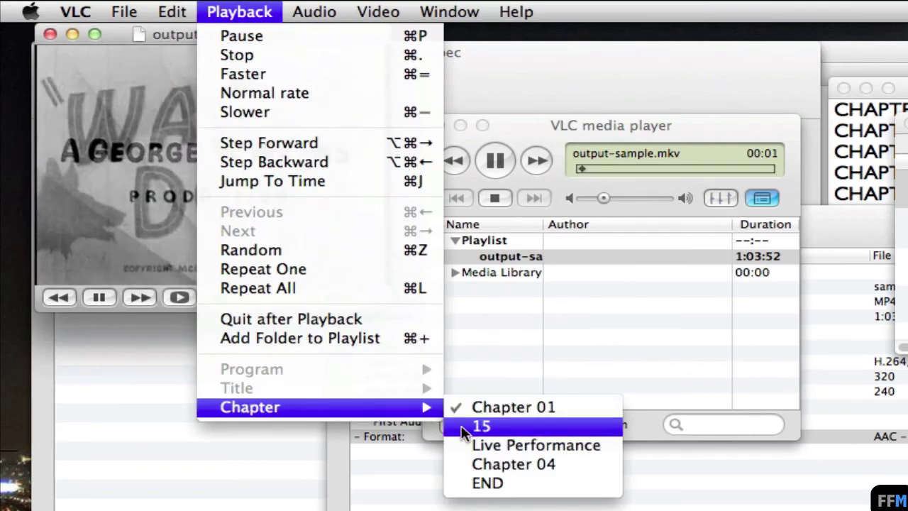
click(461, 428)
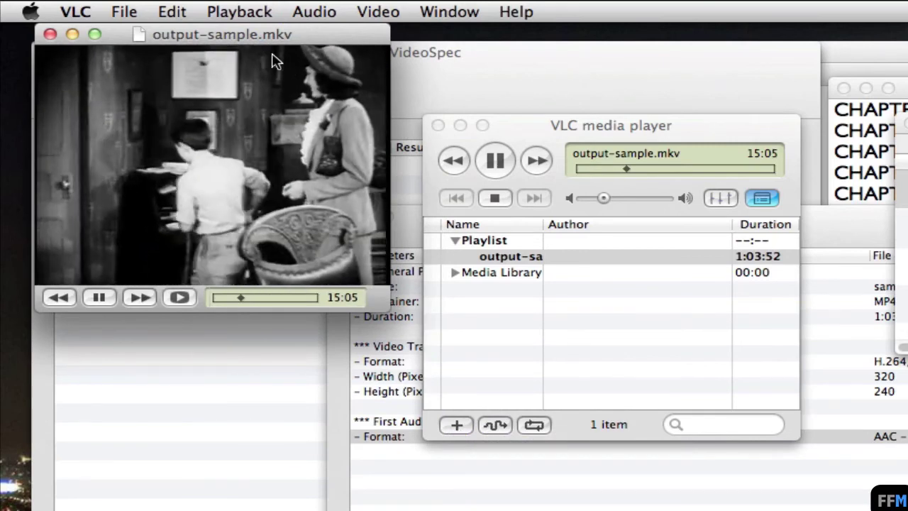
click(250, 15)
mouse_move(367, 411)
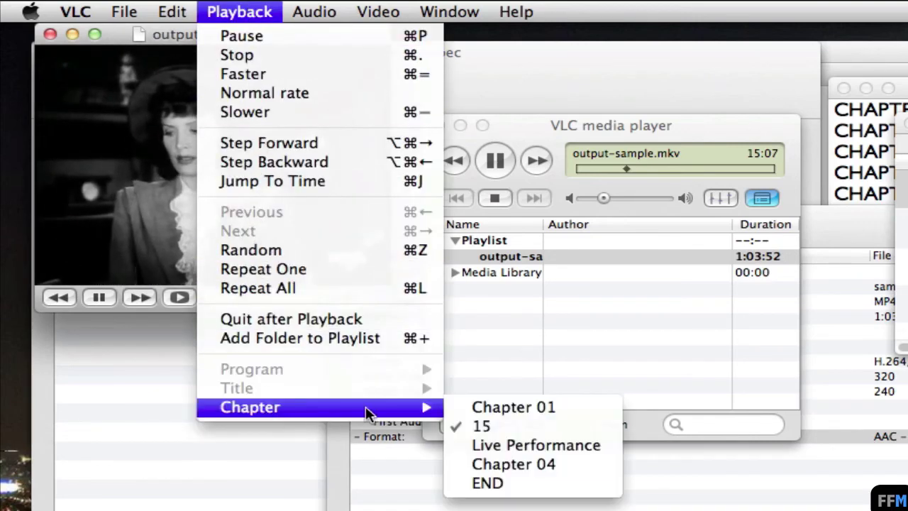
click(458, 447)
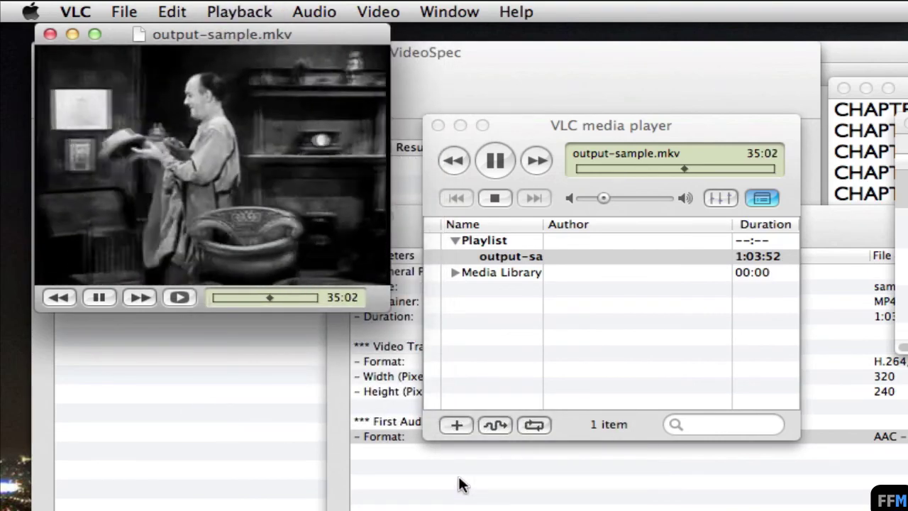
Jump playback of output-sample.mkv to Chapter 04, and to the END chapter
click(226, 7)
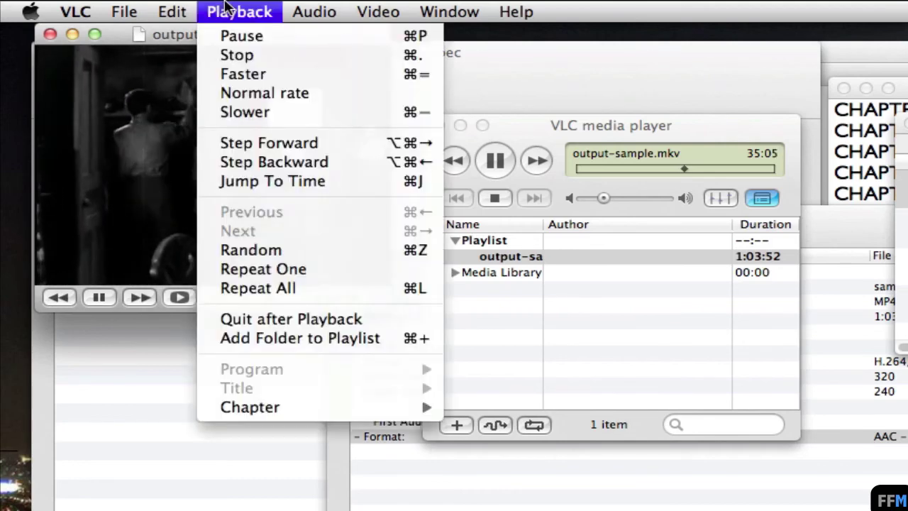
mouse_move(247, 409)
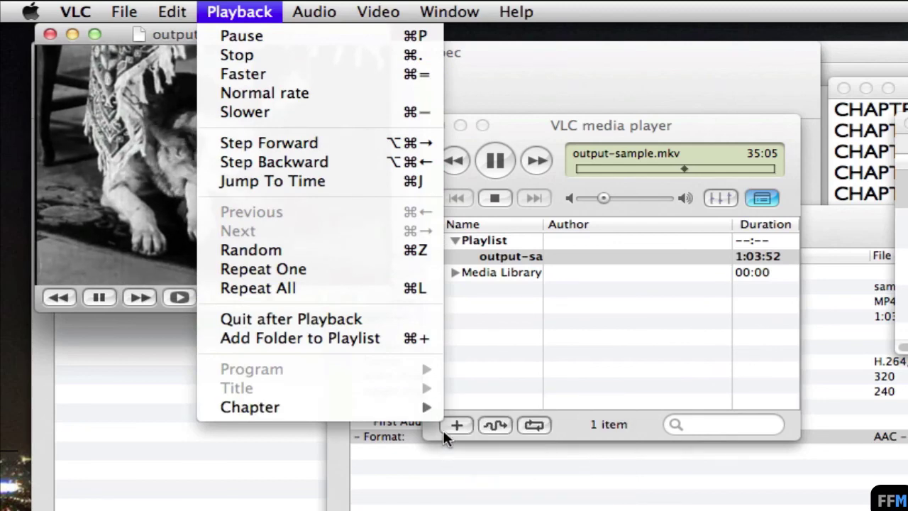
mouse_move(434, 408)
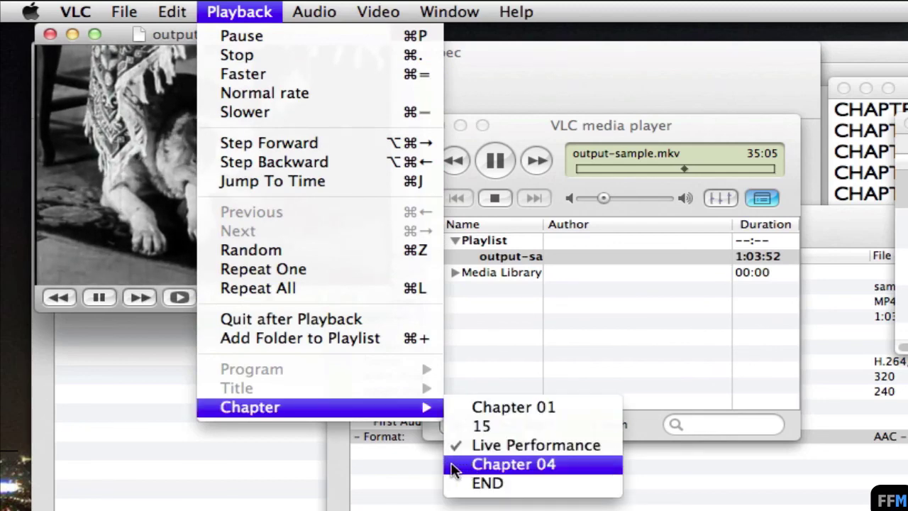
click(454, 469)
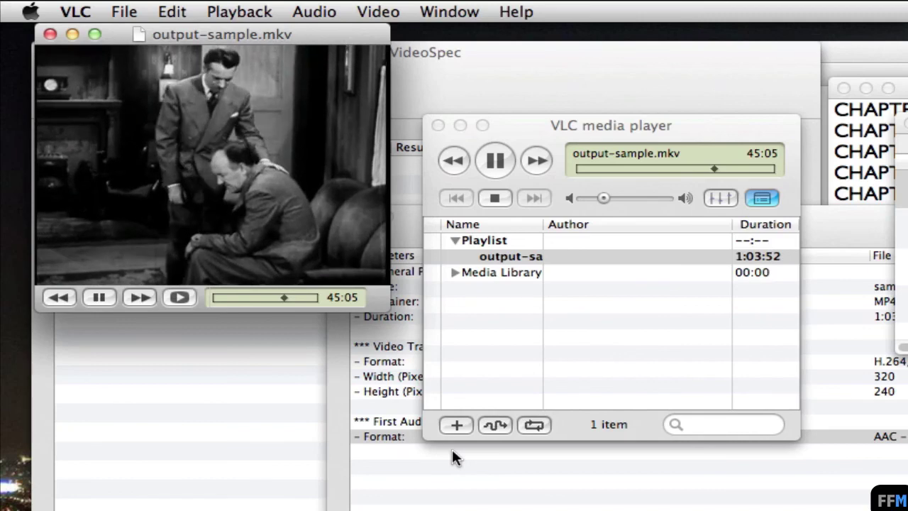
click(220, 12)
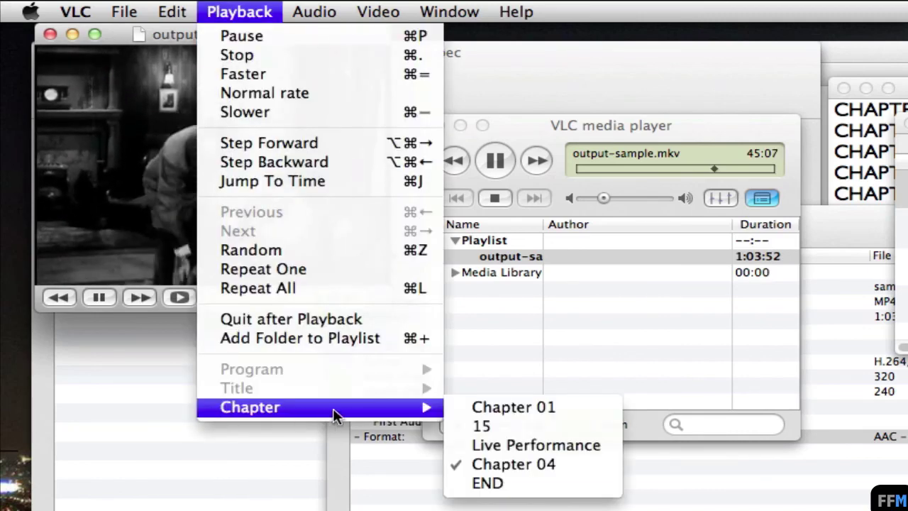
click(460, 485)
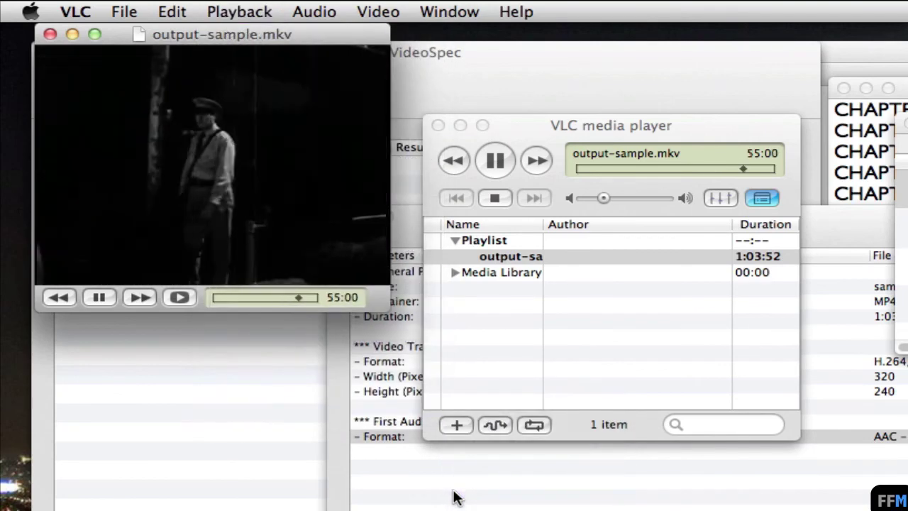